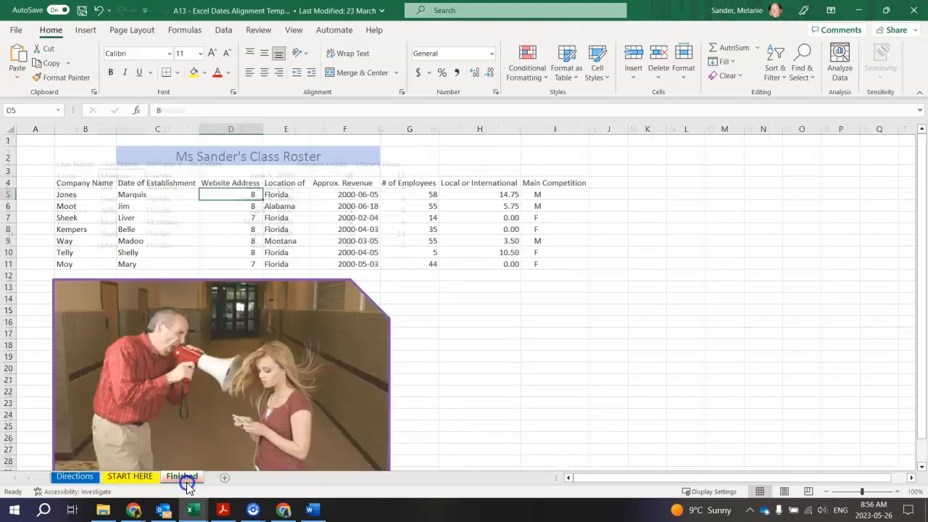
Show the Directions sheet, and save a copy of the workbook in the Excel folder of Documents > BTA Practice Folder.
left_click(127, 477)
left_click(80, 477)
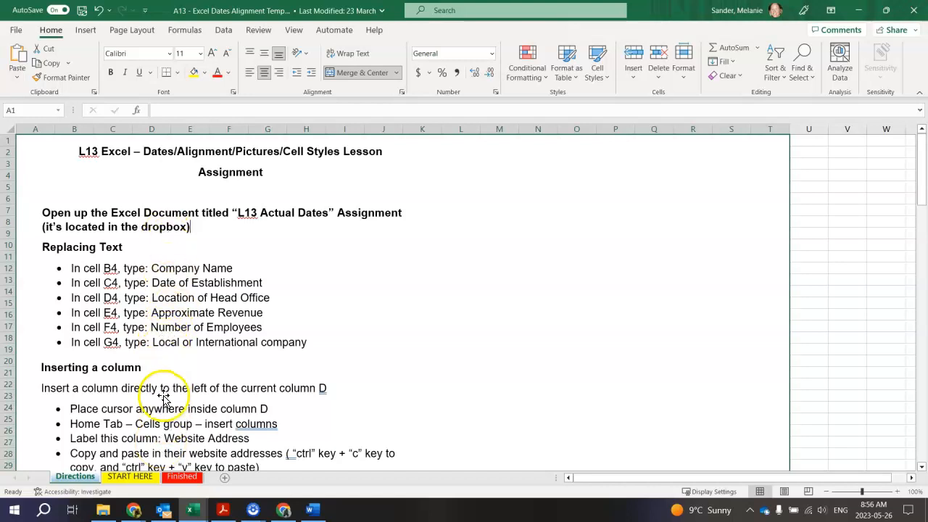
left_click(16, 32)
left_click(32, 170)
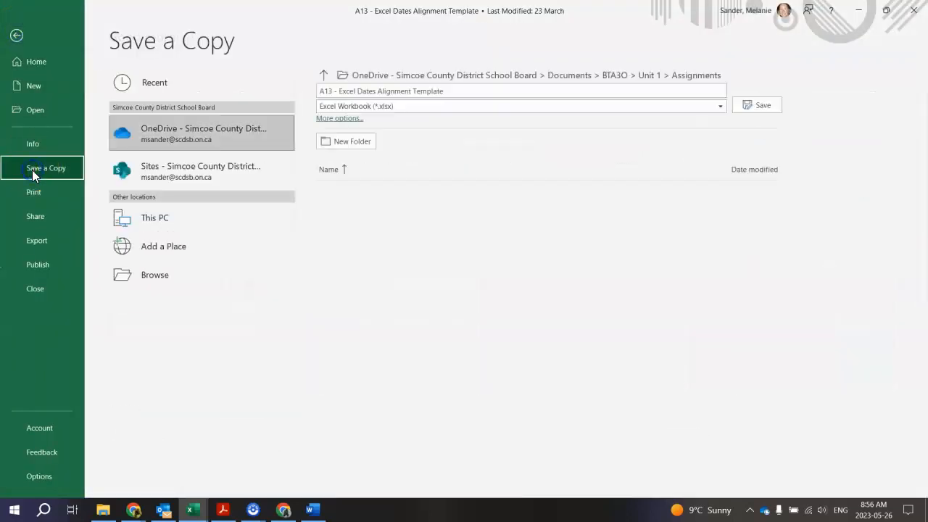
left_click(158, 281)
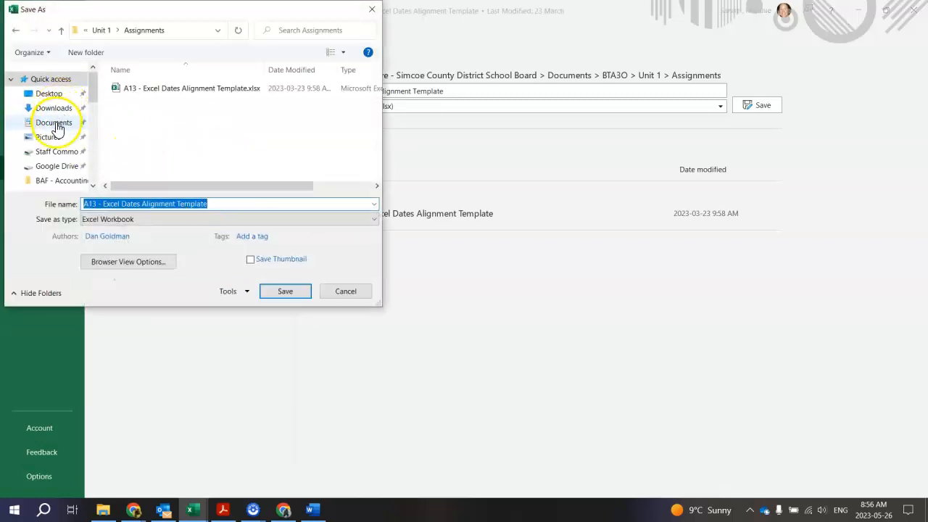
left_click(56, 124)
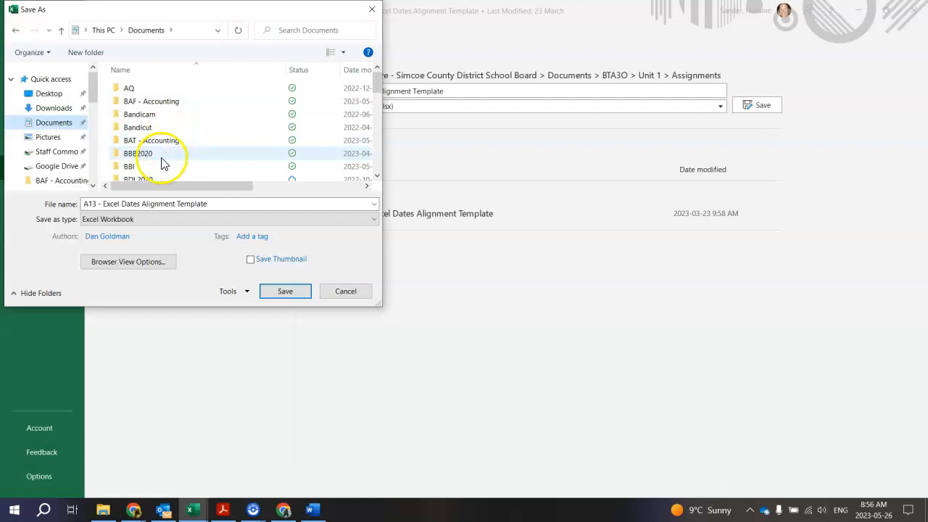
scroll(162, 161, "down", 2)
scroll(163, 159, "down", 1)
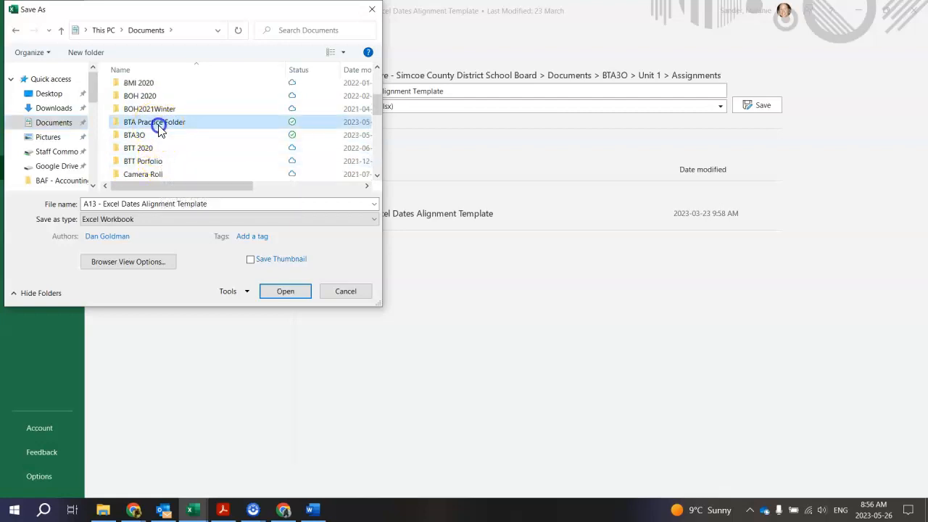
double_click(159, 122)
left_click(154, 90)
double_click(154, 90)
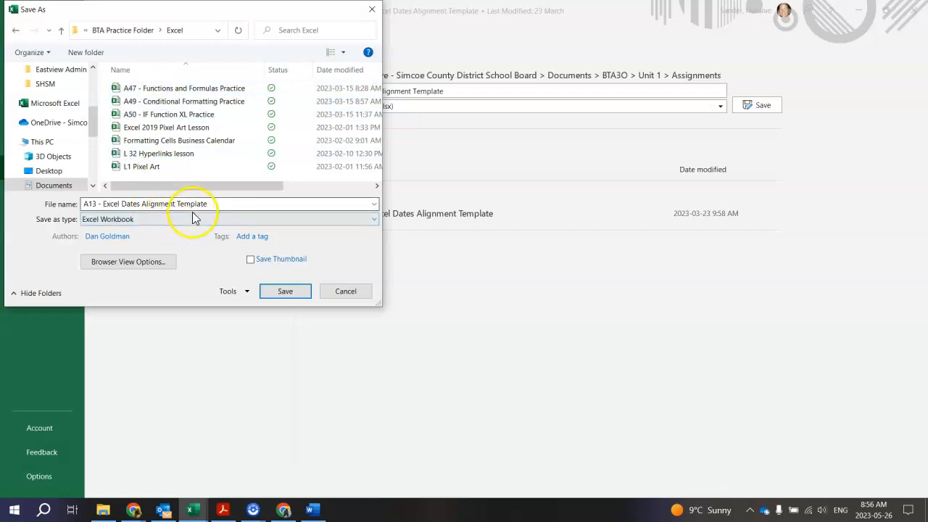
left_click(285, 291)
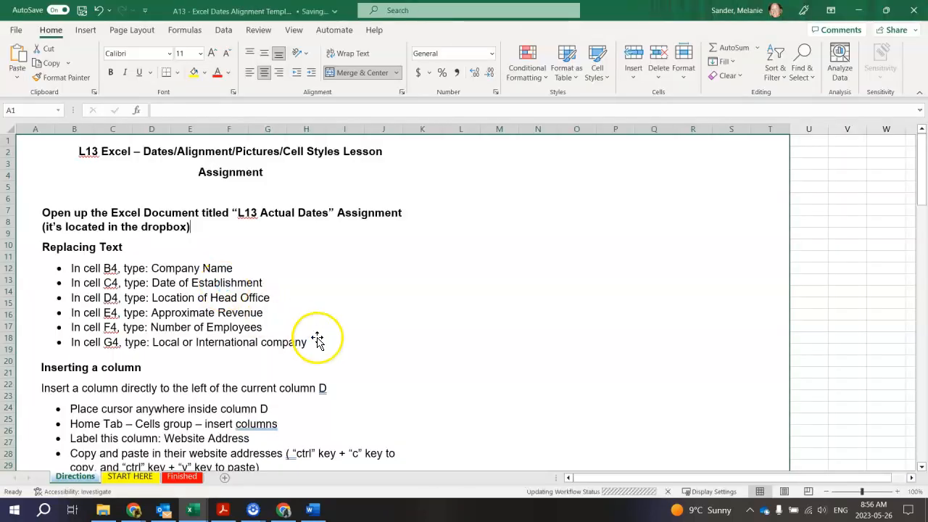
Arrange the Word instructions document and the Excel workbook side by side, with the workbook on the START HERE sheet.
left_click(311, 510)
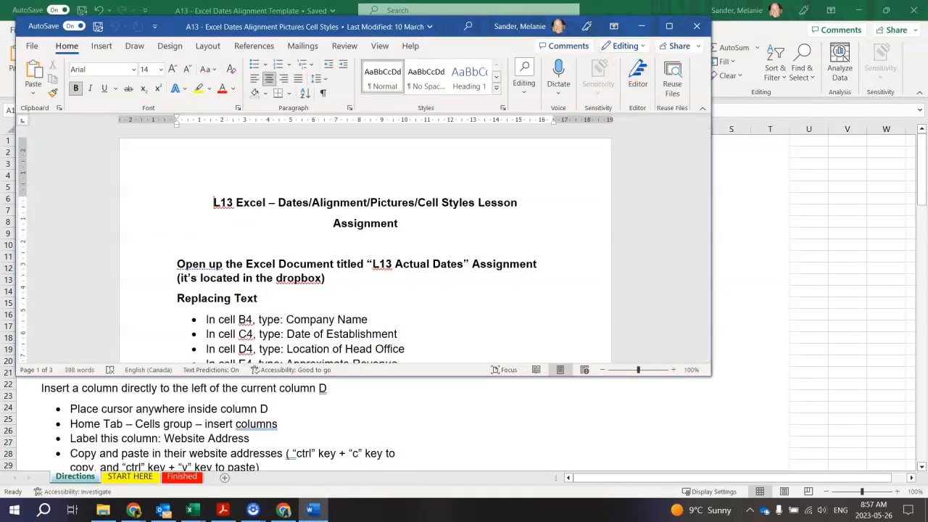
left_click(668, 26)
key("super+Left")
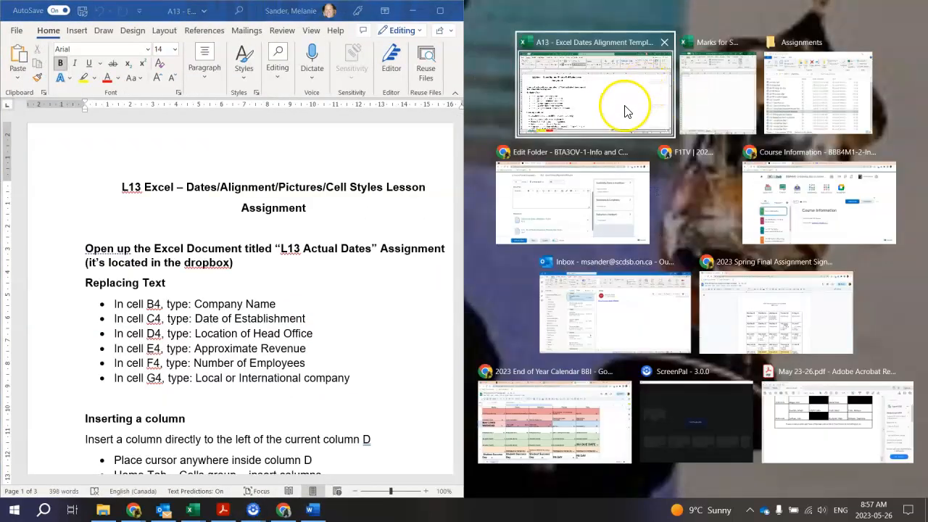
left_click(627, 111)
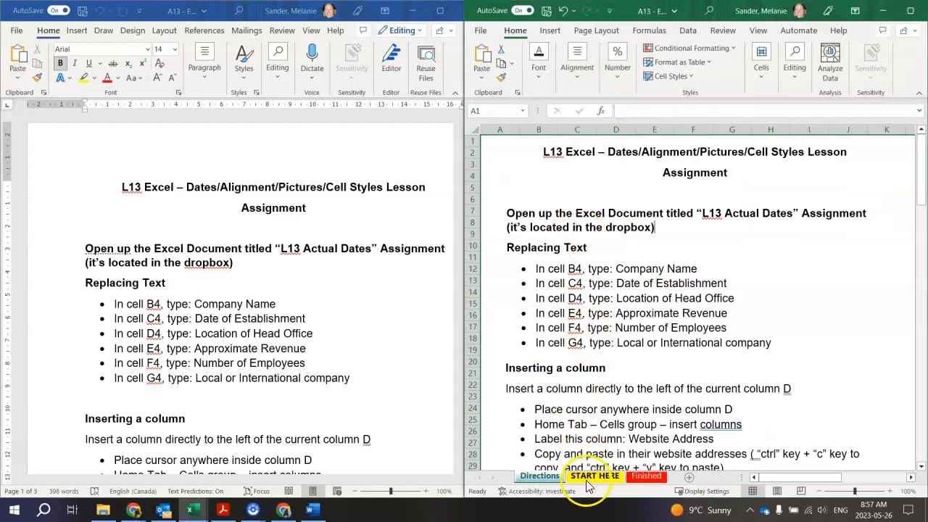
left_click(588, 483)
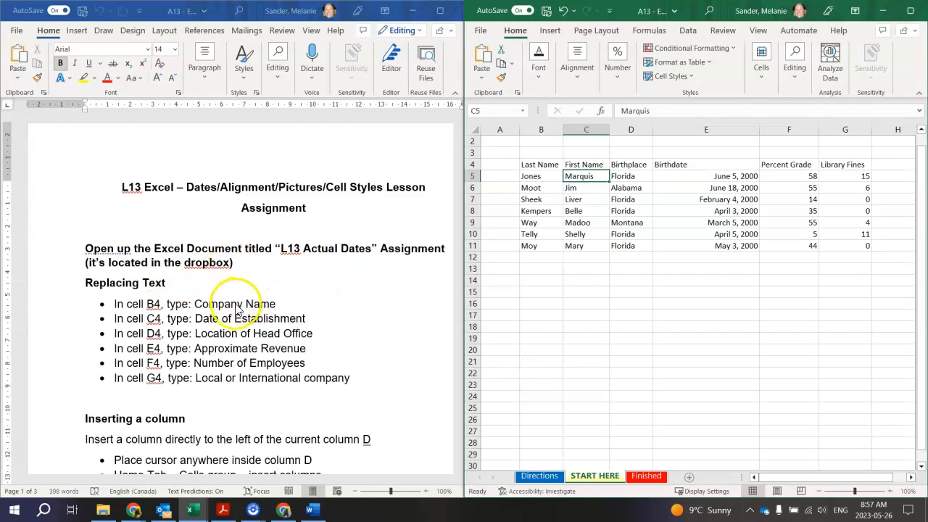
Replace the headings in B4, C4 and D4 with "Company Name", "Date of Establishment" and "Location of Head Office".
scroll(236, 308, "down", 3)
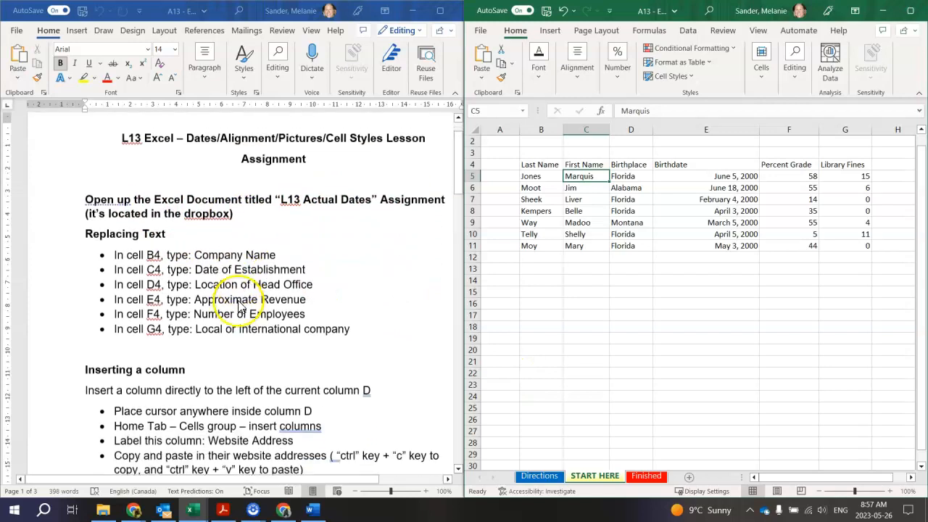
left_click(540, 130)
left_click(540, 164)
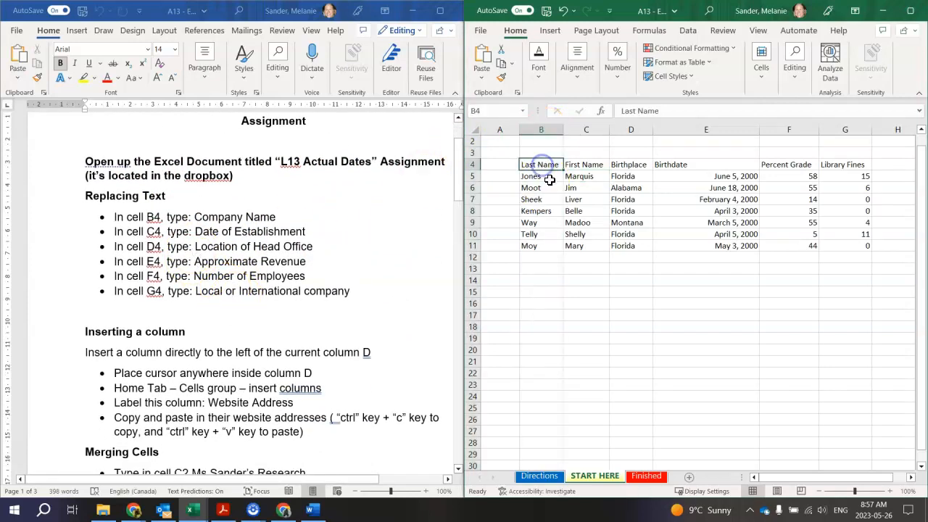
type("Company")
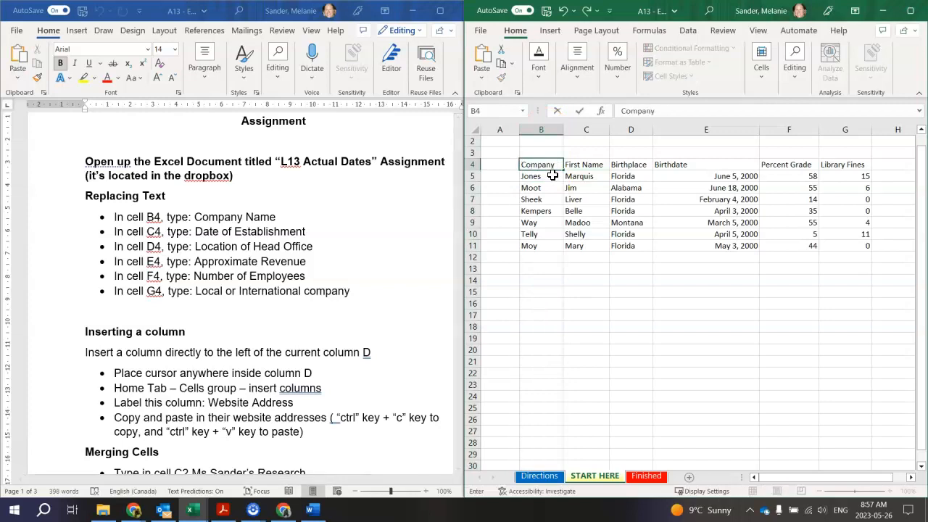
key("Tab")
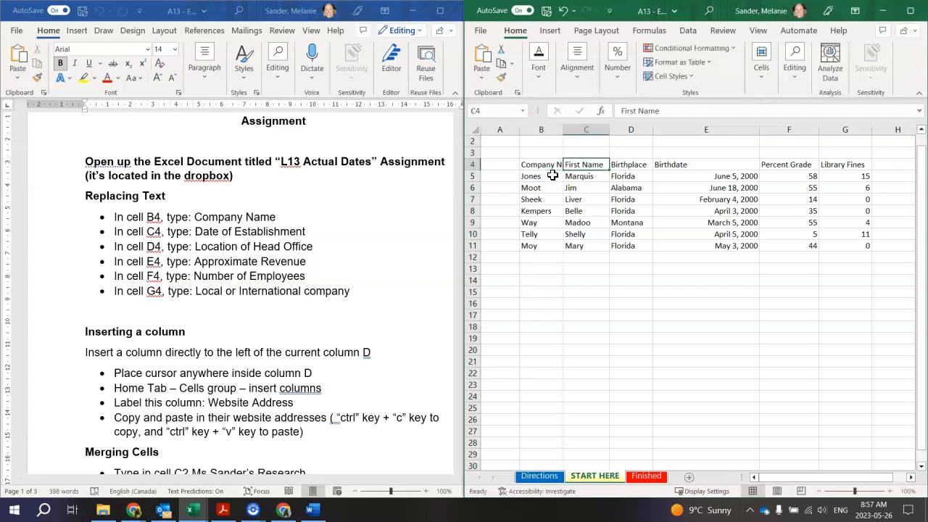
type("Date of E")
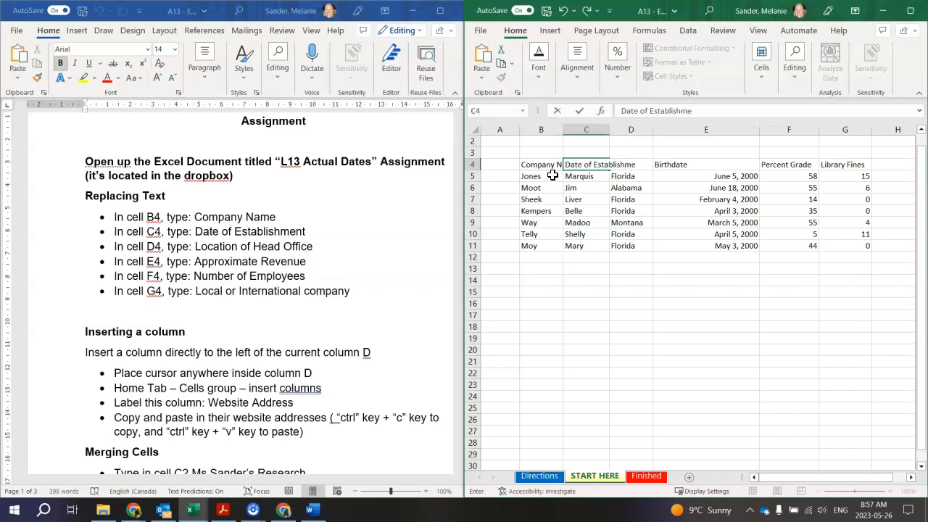
key("Tab")
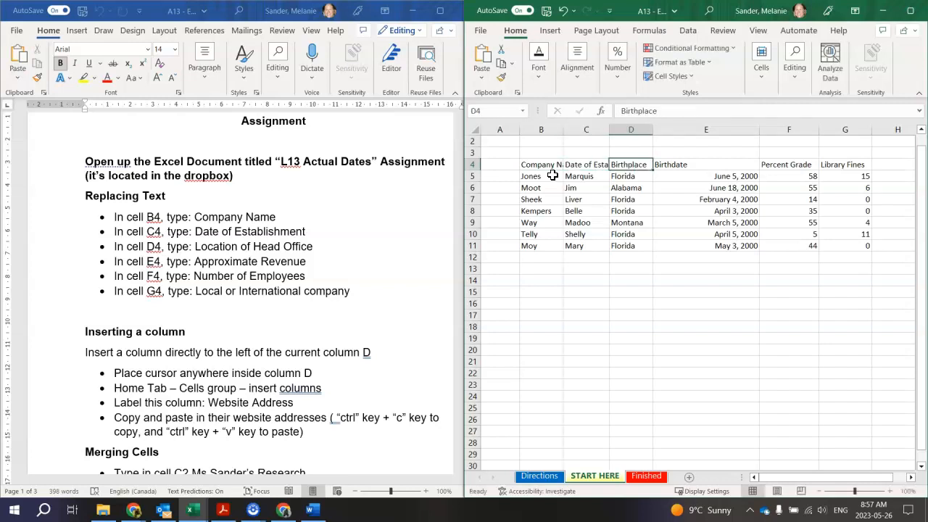
type("Location of Head Office")
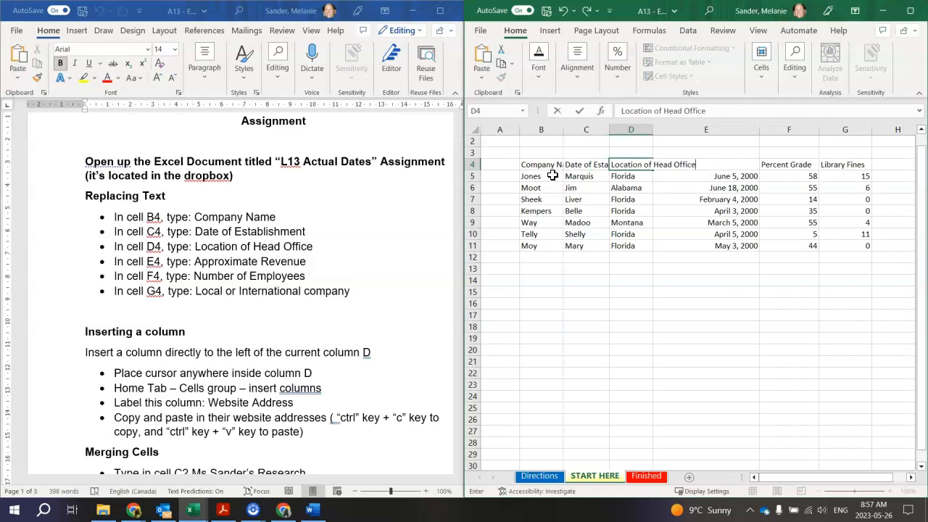
key("Tab")
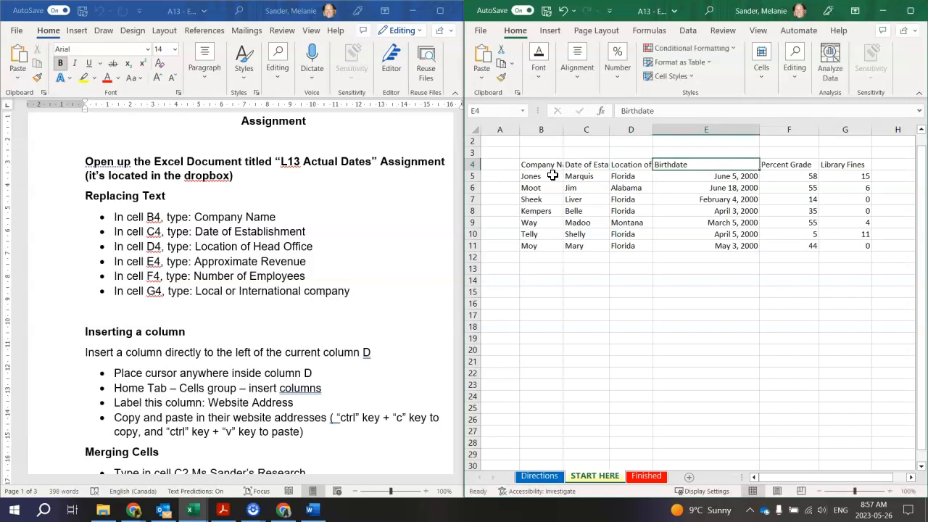
Replace the headings in E4, F4 and G4 with "Approximate Revenue", "Number of Employees" and "Location or International Company".
type("Approximate")
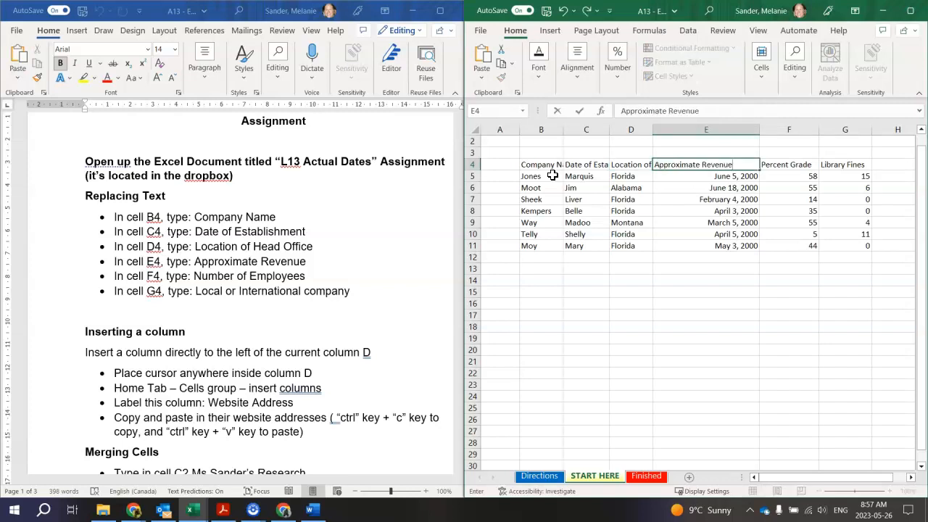
type(" Revenue")
key("Tab")
type("N")
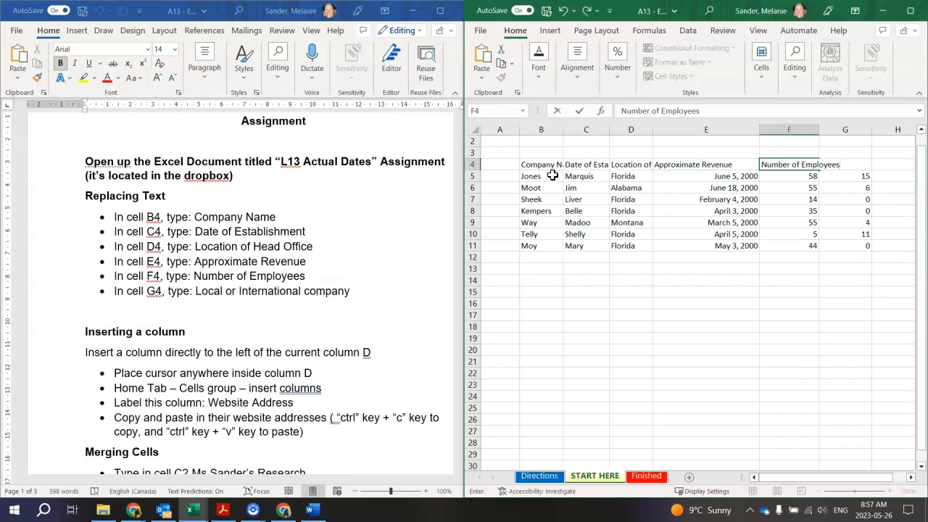
key("Tab")
type("Lo")
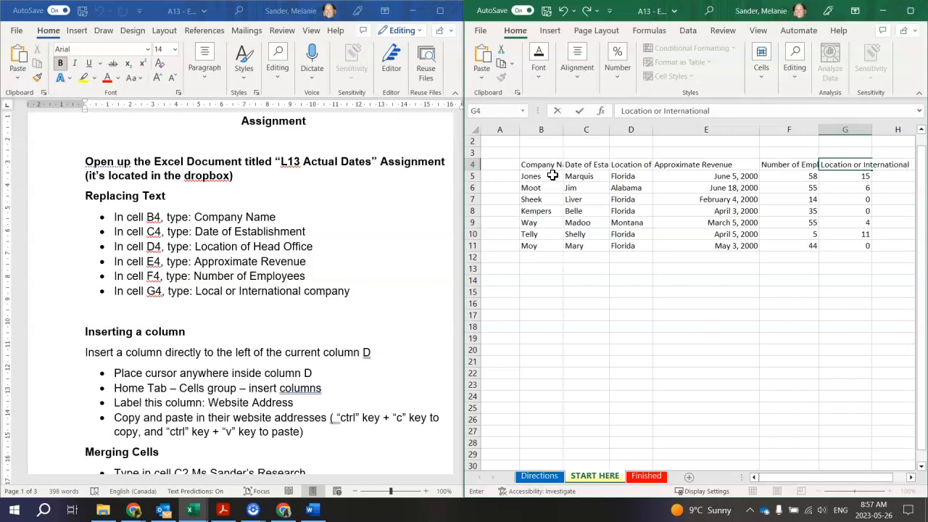
key("Return")
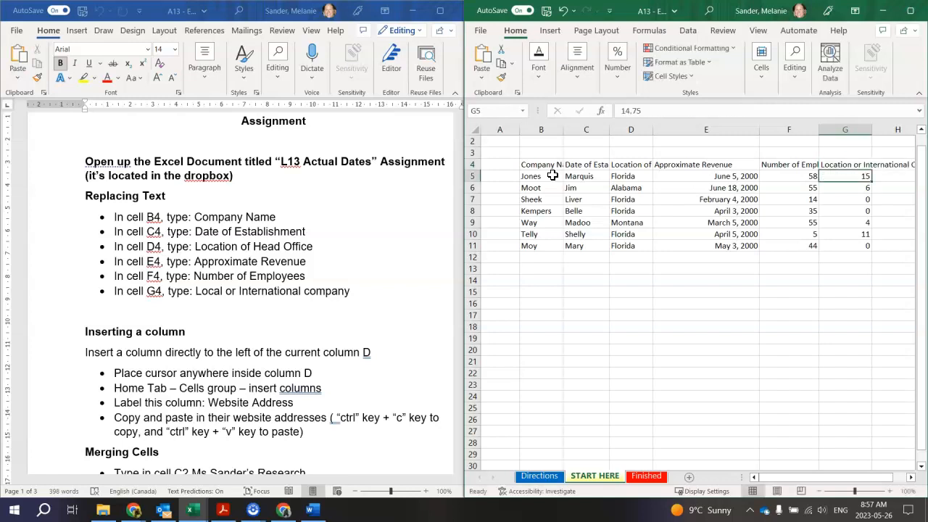
key("Up")
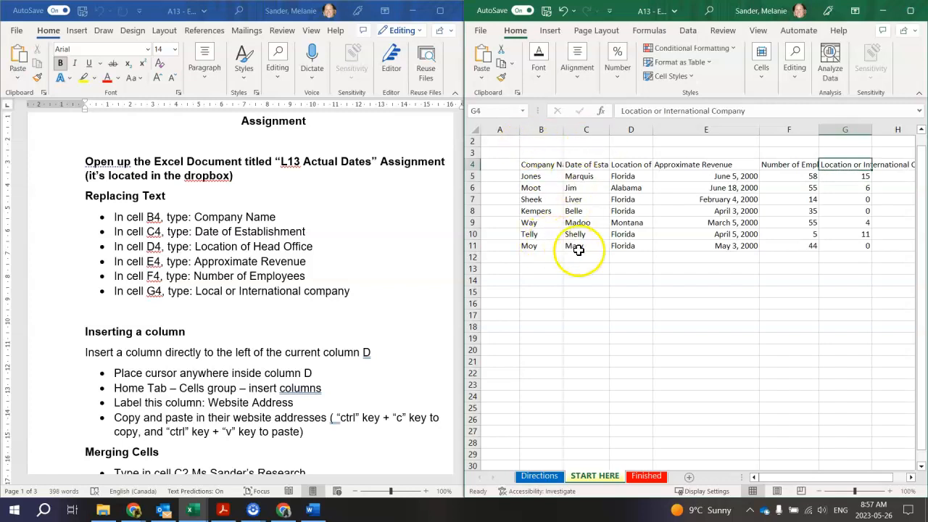
Insert a new sheet column directly before column D, which holds the head office locations.
scroll(279, 300, "down", 4)
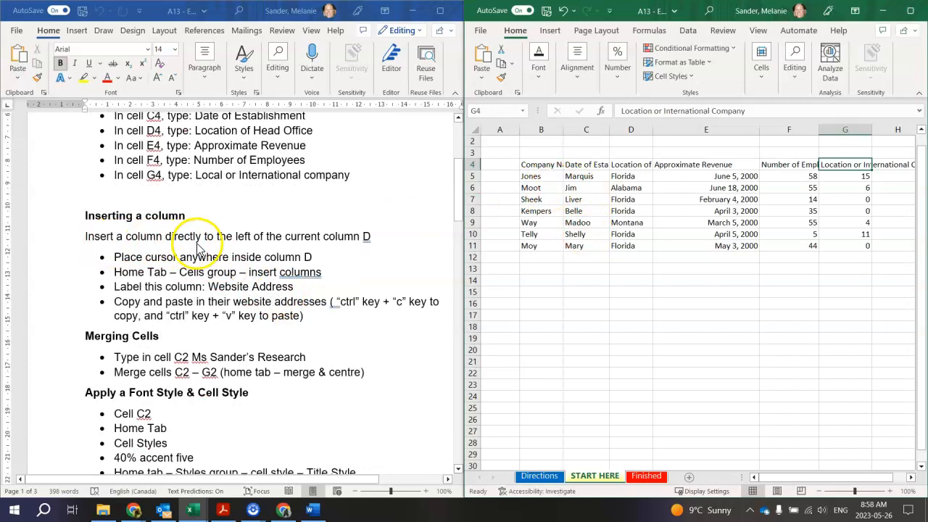
left_click(633, 133)
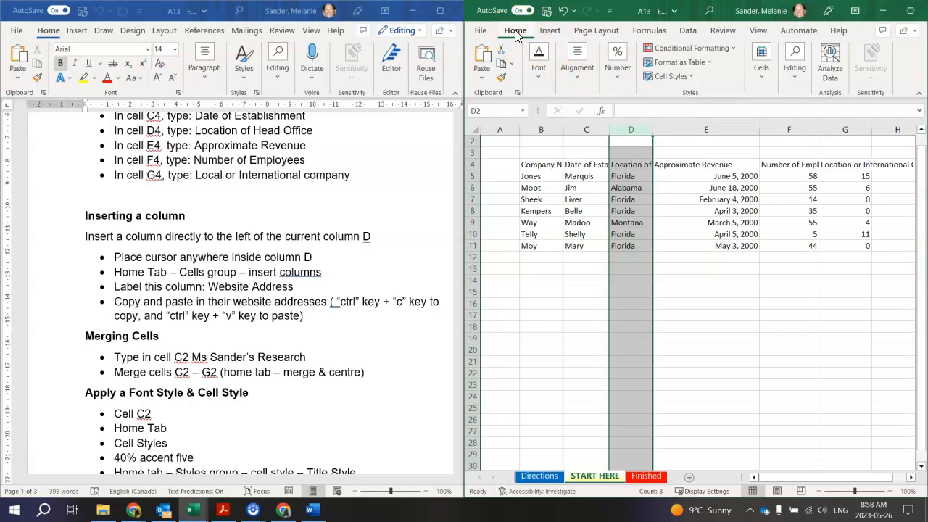
left_click(910, 10)
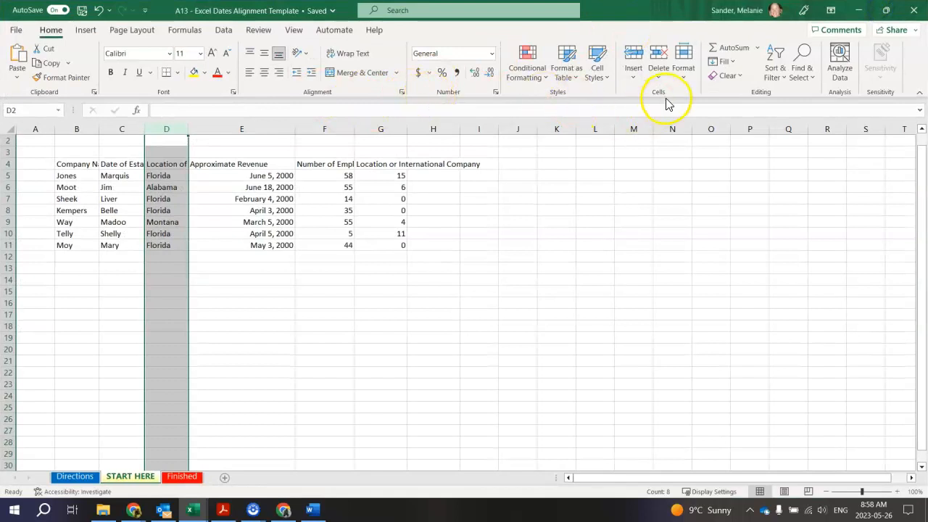
left_click(632, 80)
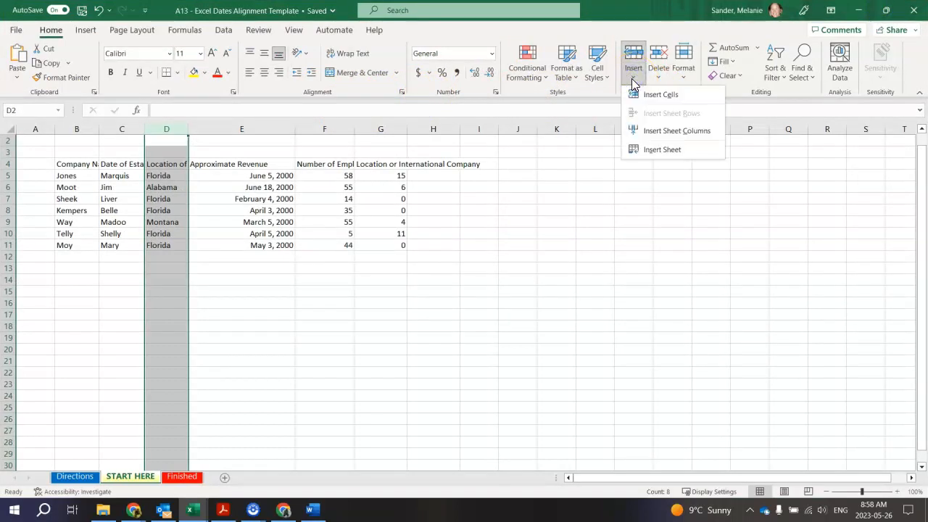
left_click(659, 130)
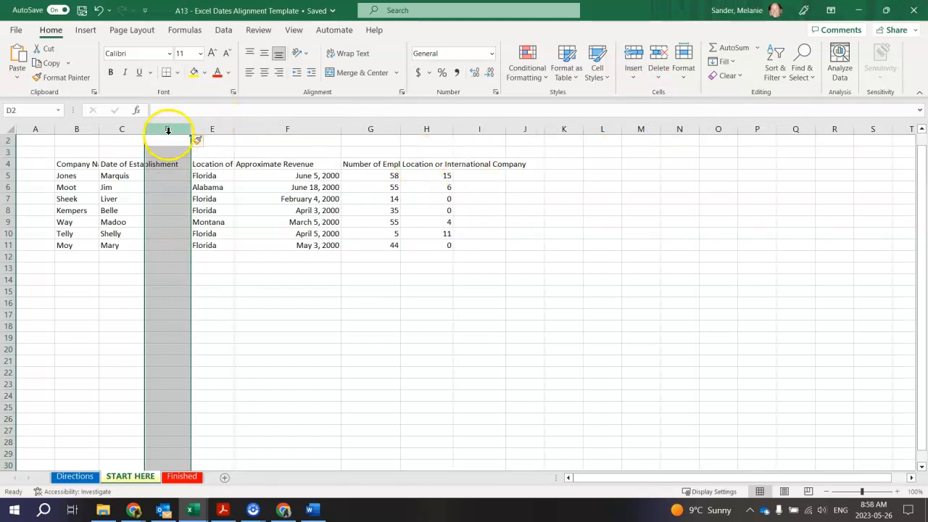
right_click(169, 131)
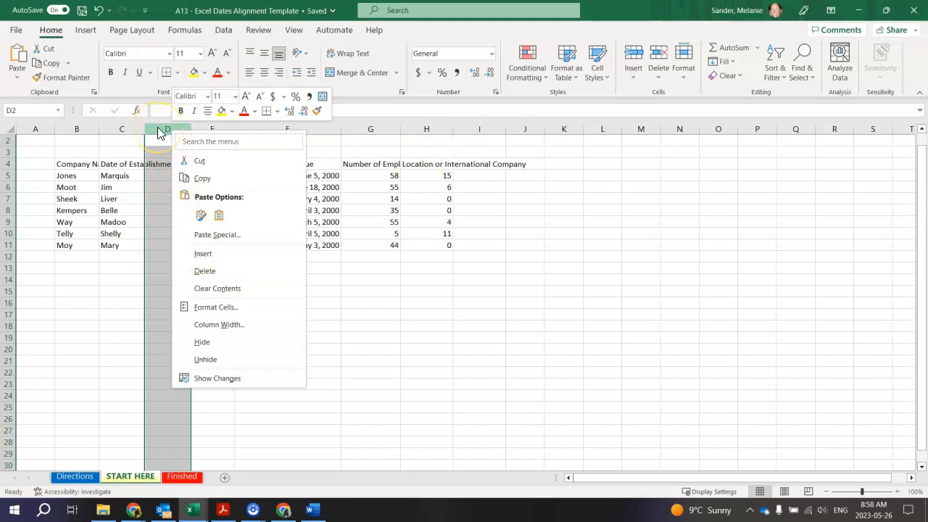
left_click(203, 253)
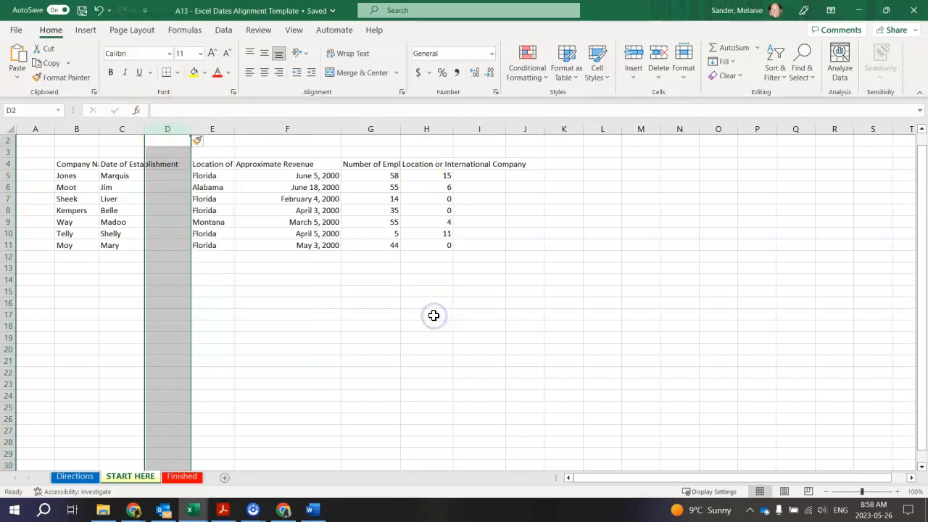
Put the workbook back beside the instructions document and enter the heading "Website Address" in cell D4.
key("super+Right")
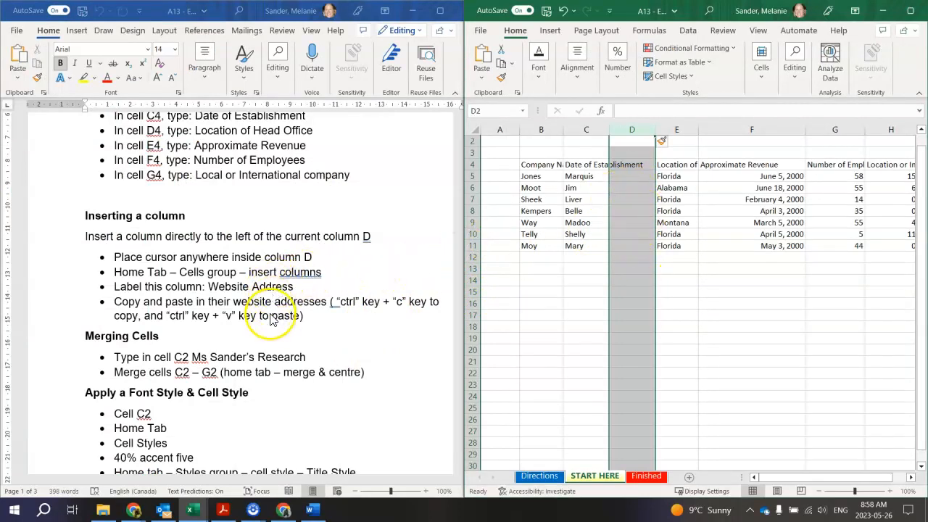
scroll(272, 319, "down", 2)
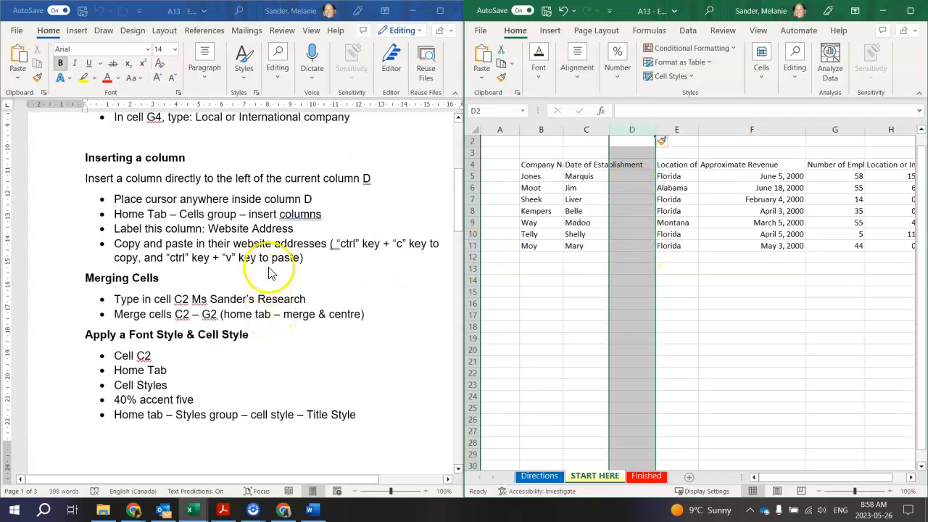
left_click(641, 163)
type("Website ")
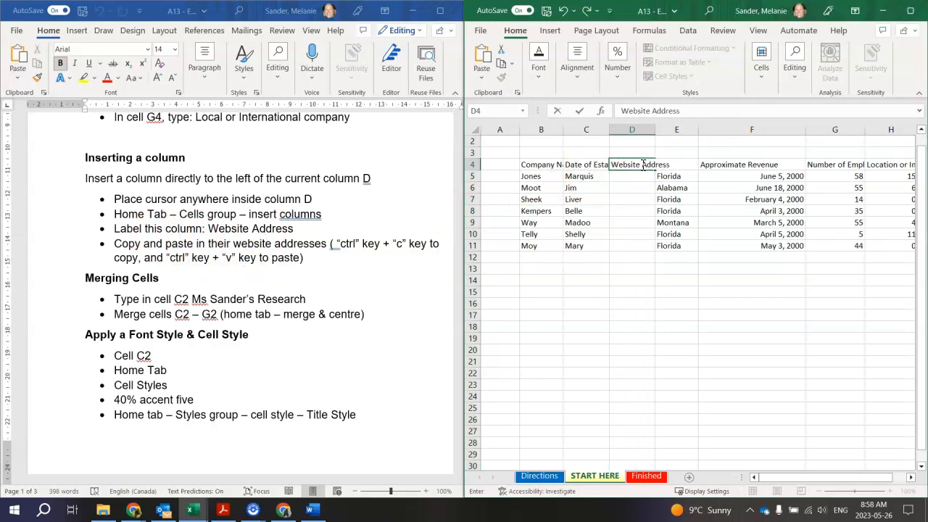
type("Address")
key("Return")
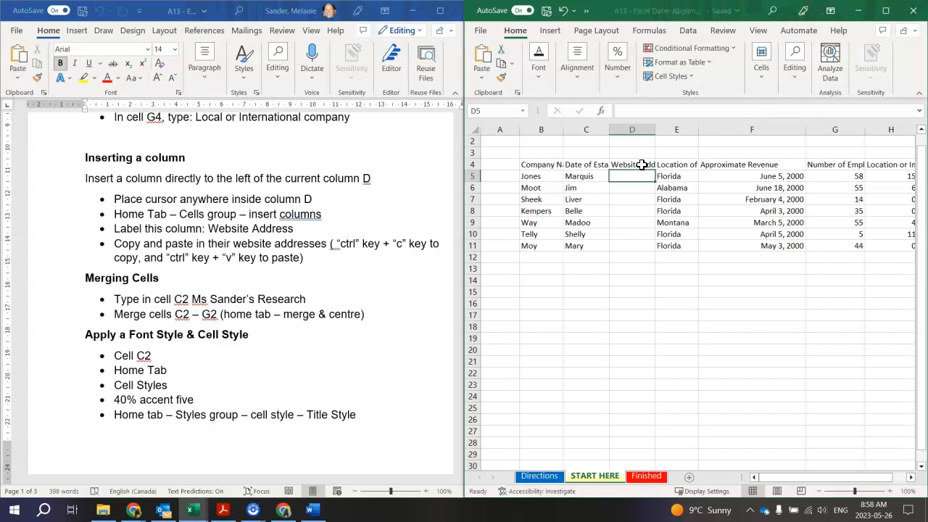
Copy the website address entry from cell D5 of the Finished sheet into cell D5 of the START HERE sheet.
scroll(631, 259, "up", 1)
scroll(631, 259, "down", 3)
scroll(624, 259, "up", 3)
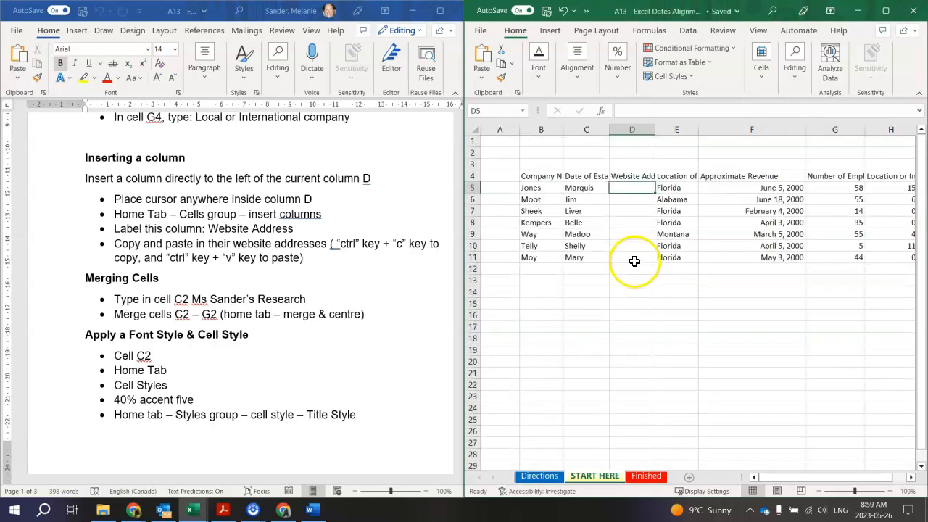
left_click(643, 476)
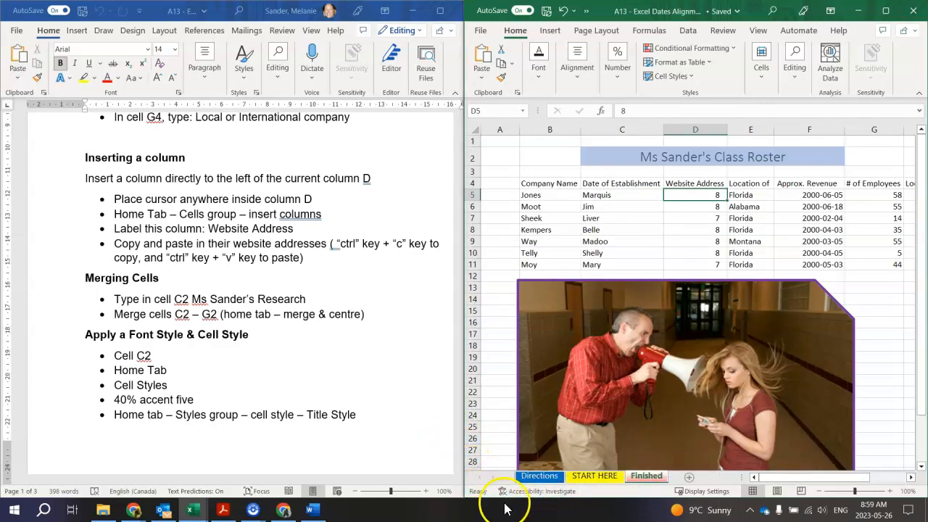
left_click(700, 193)
left_click(702, 214)
left_click(696, 191)
key("ctrl+c")
left_click(596, 477)
left_click(637, 187)
key("ctrl+v")
key("Escape")
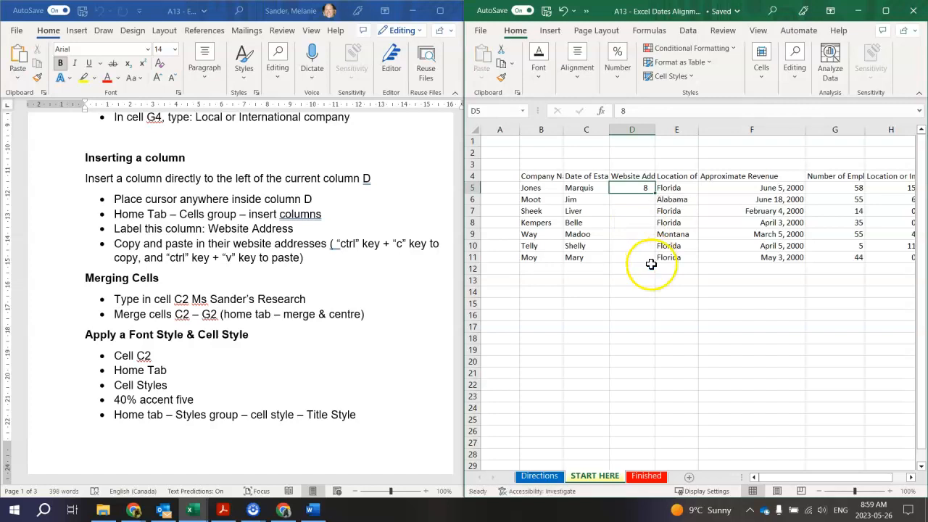
left_click(641, 188)
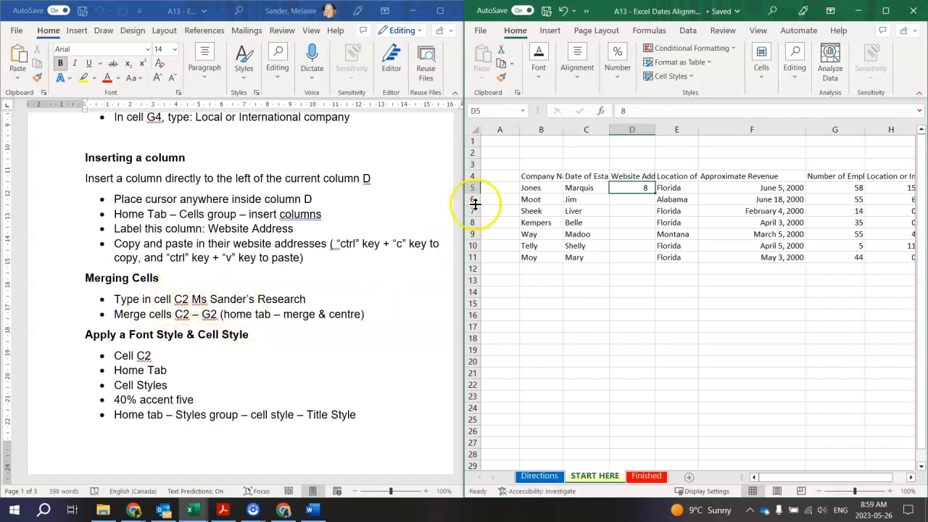
Enter the teacher's research title, as worded in the Merging Cells instructions, in cell C2.
left_click(589, 151)
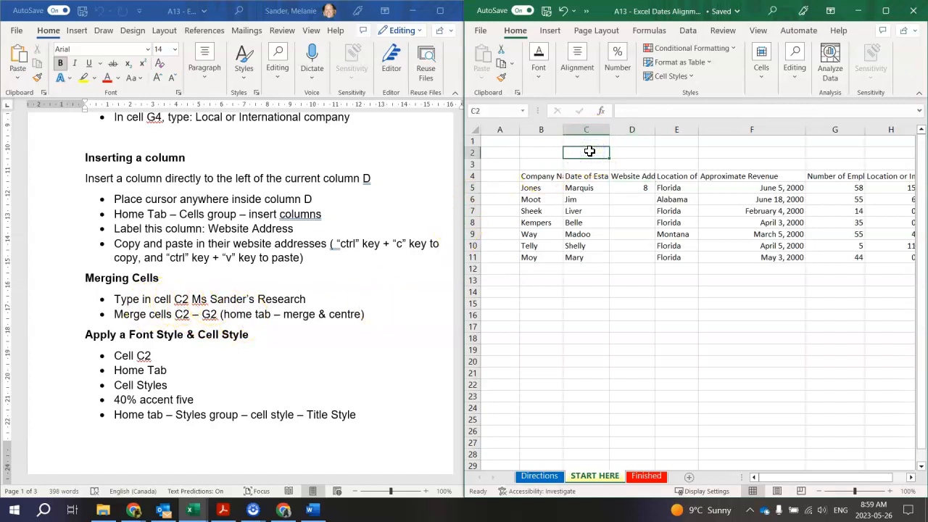
type("Ms Sander's Research")
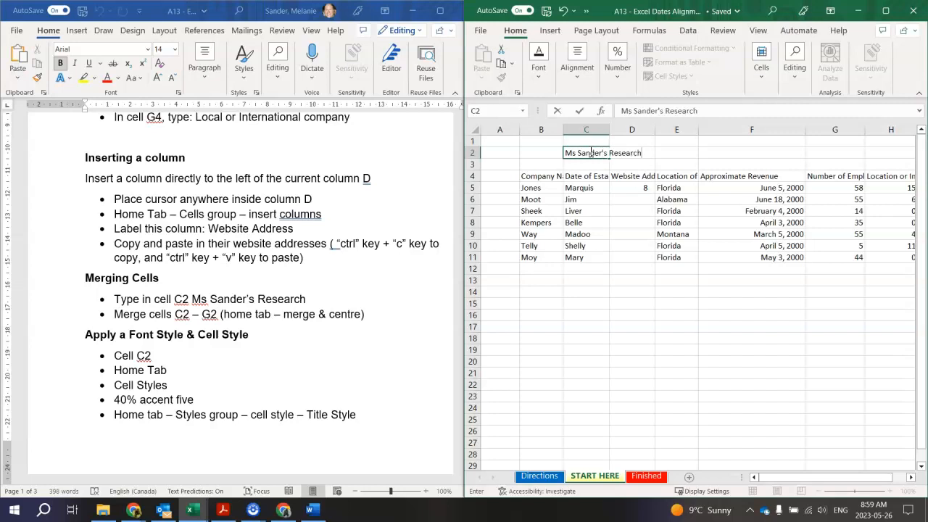
key("Return")
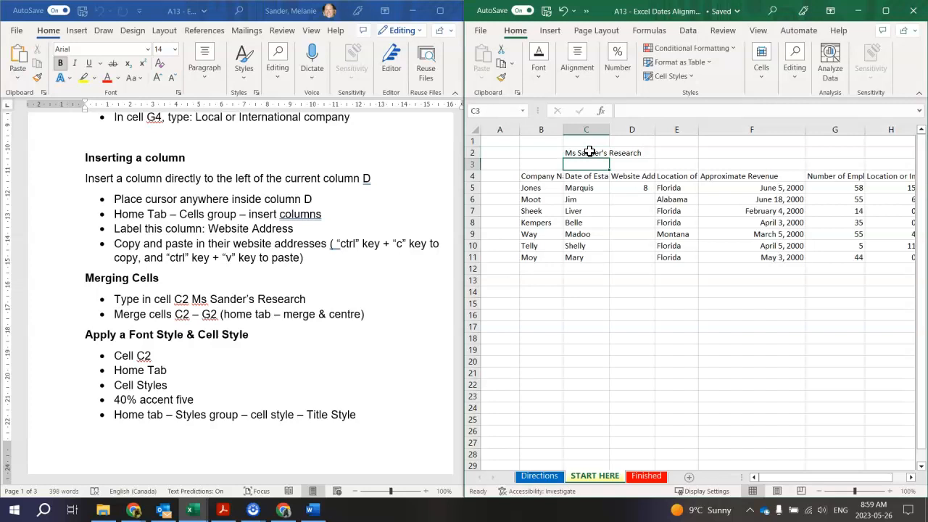
Merge and centre the title across cells C2 to G2, and put the workbook back beside the instructions document.
left_click(583, 152)
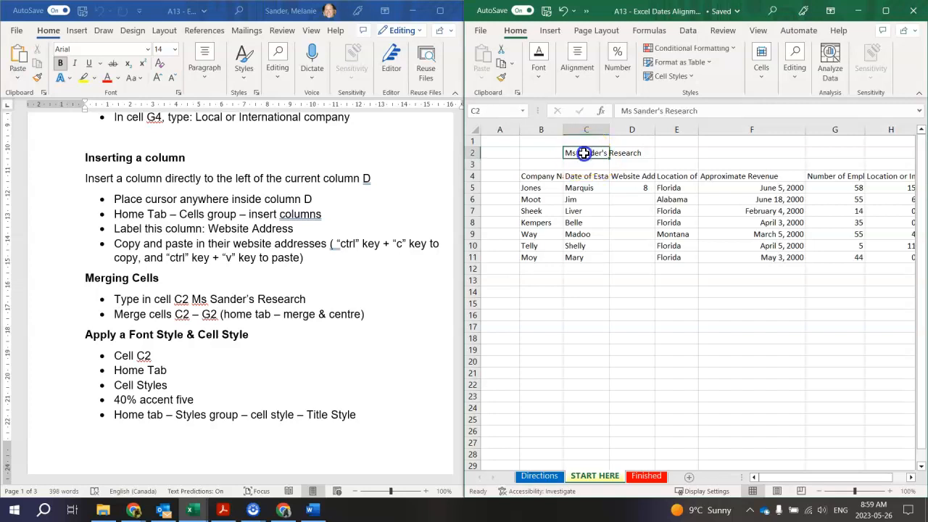
left_click_drag(584, 153, 820, 153)
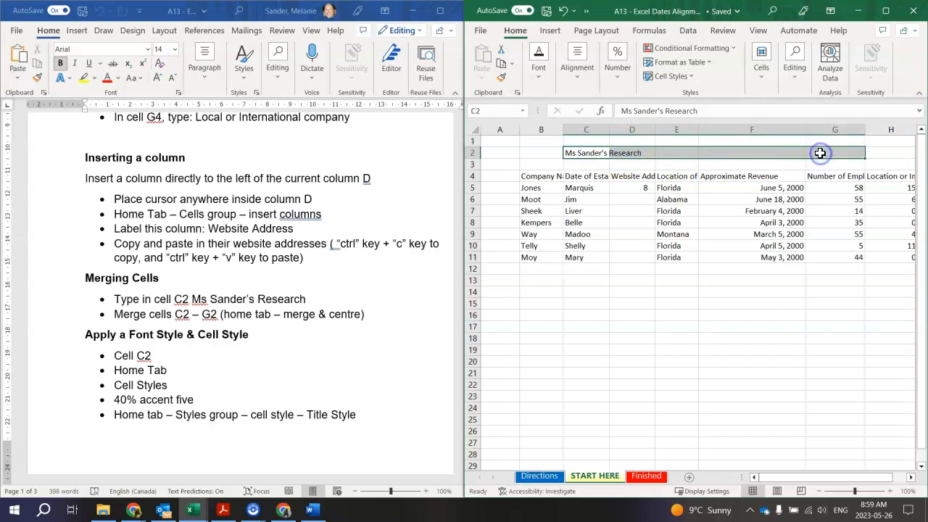
left_click(886, 10)
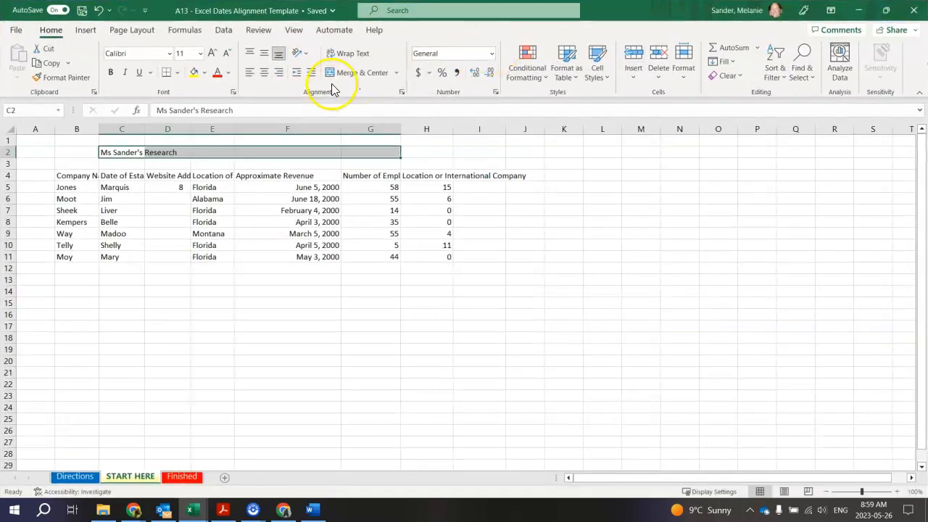
left_click(357, 72)
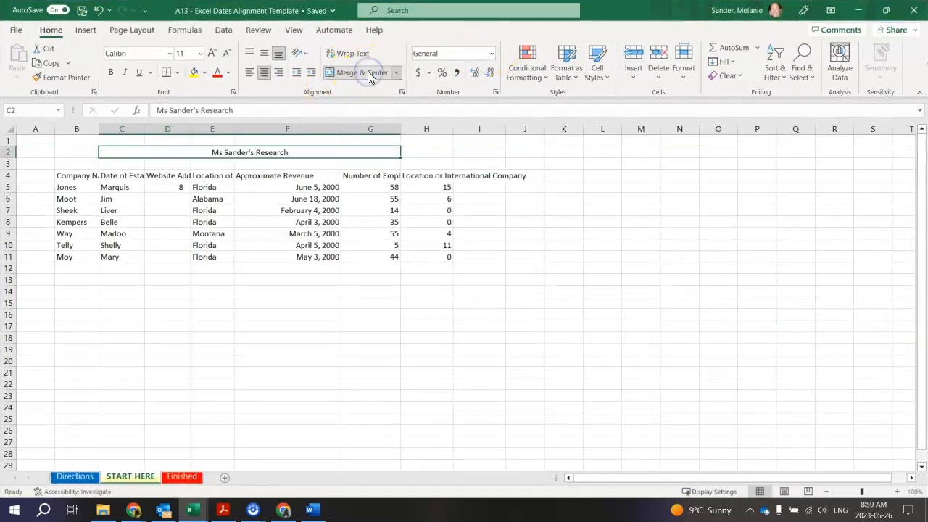
key("super+Right")
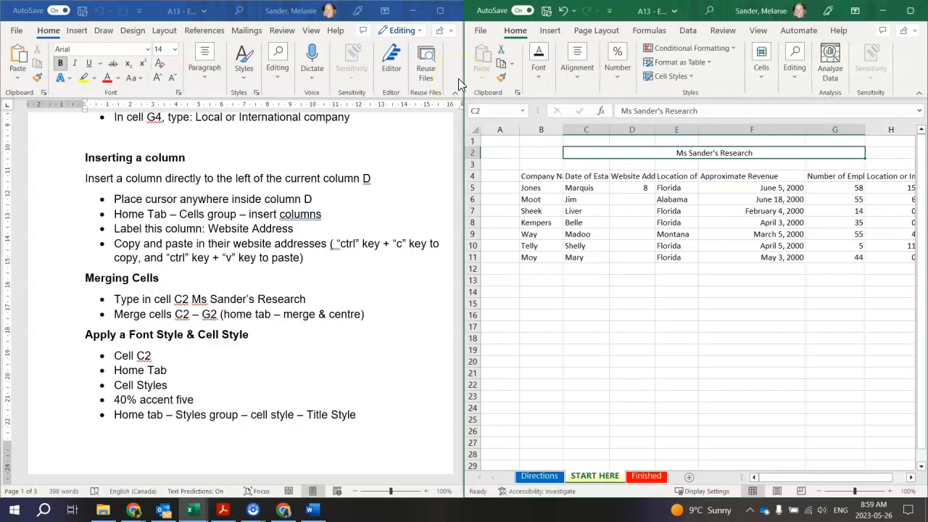
Apply the 40% - Accent5 cell style to the merged title cell C2.
scroll(195, 333, "down", 2)
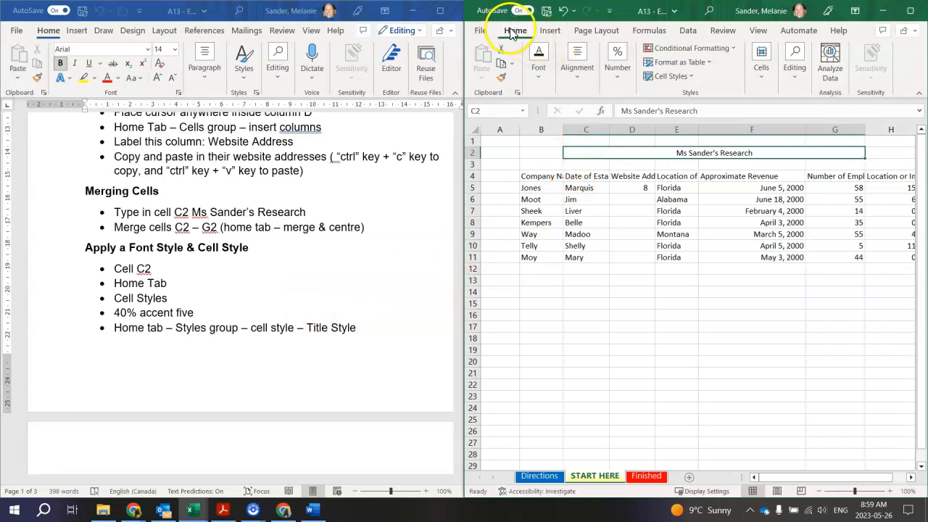
left_click(762, 79)
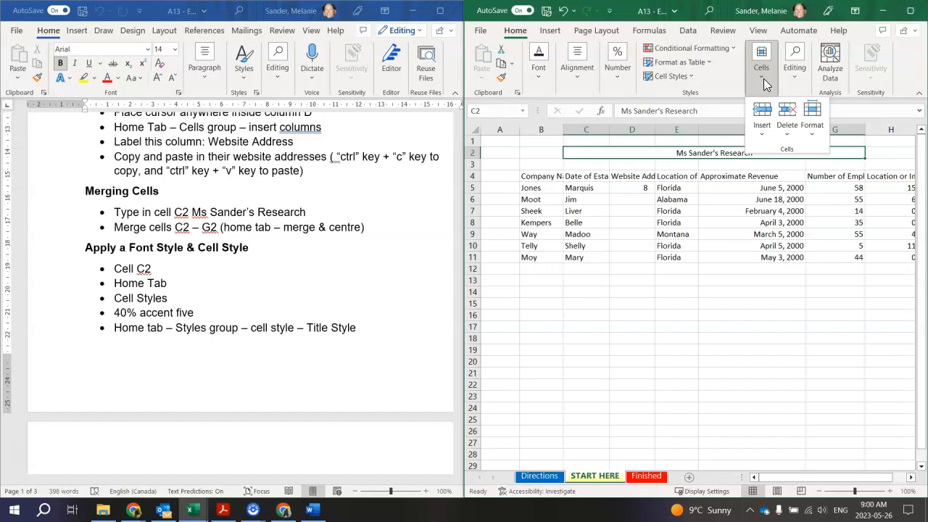
left_click(685, 78)
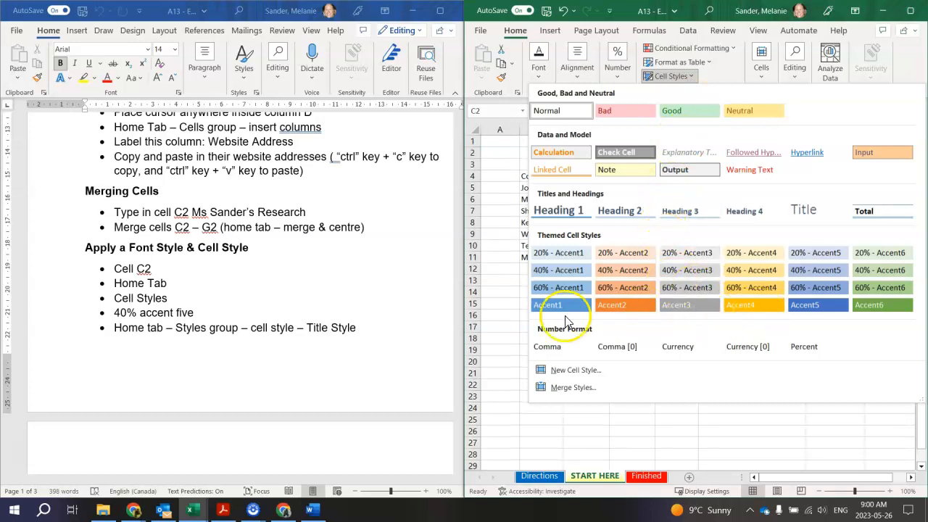
left_click(816, 266)
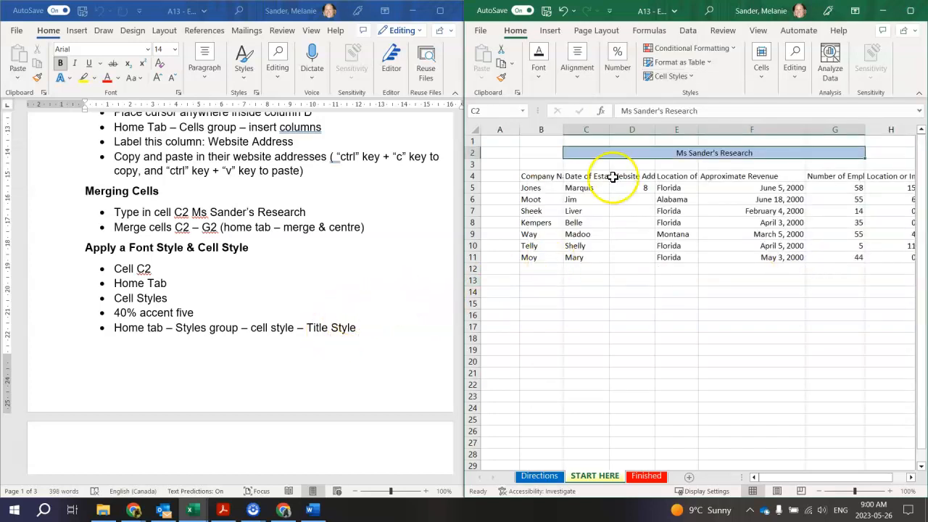
Apply the Title cell style to the merged title cell C2.
left_click(690, 79)
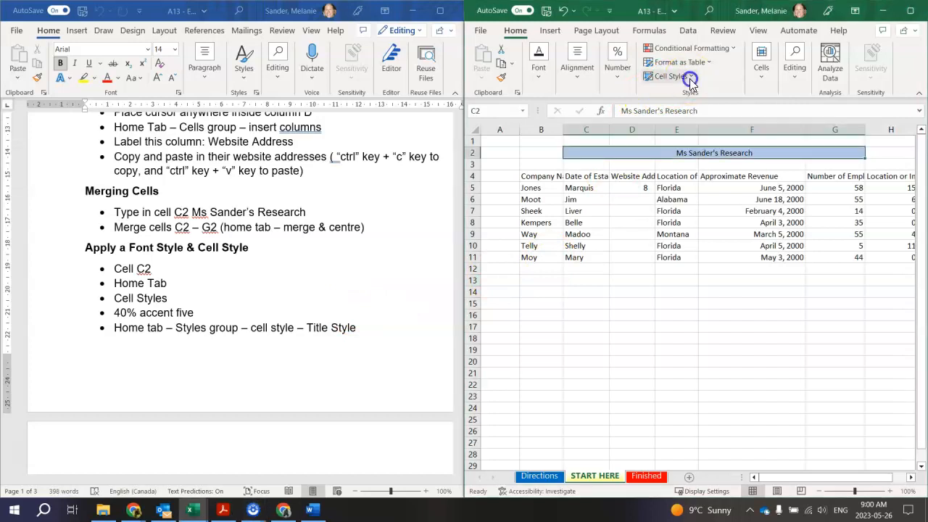
left_click(677, 79)
left_click(703, 152)
left_click(663, 175)
left_click(658, 155)
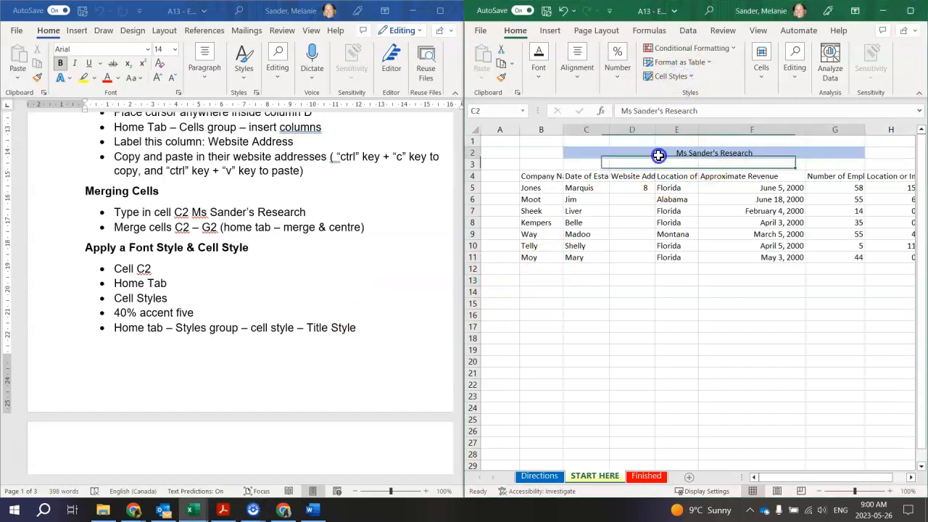
left_click(675, 79)
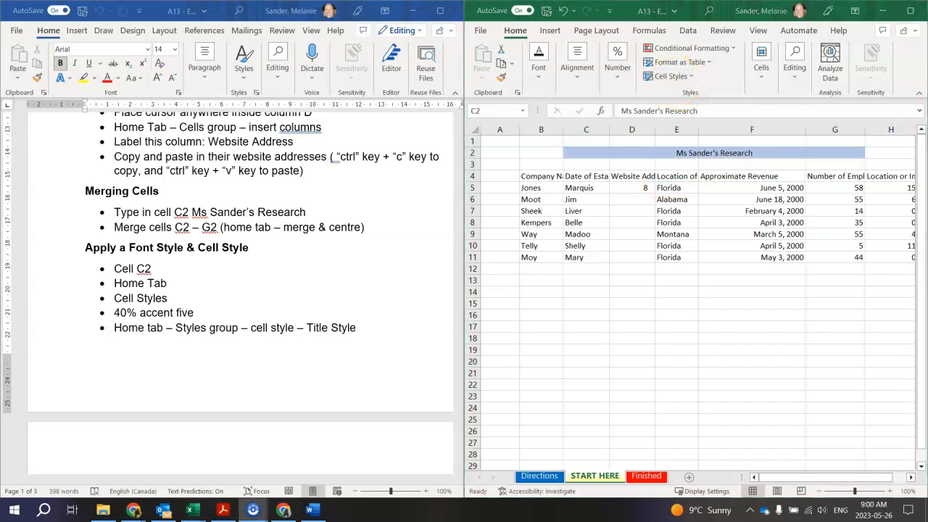
left_click(689, 75)
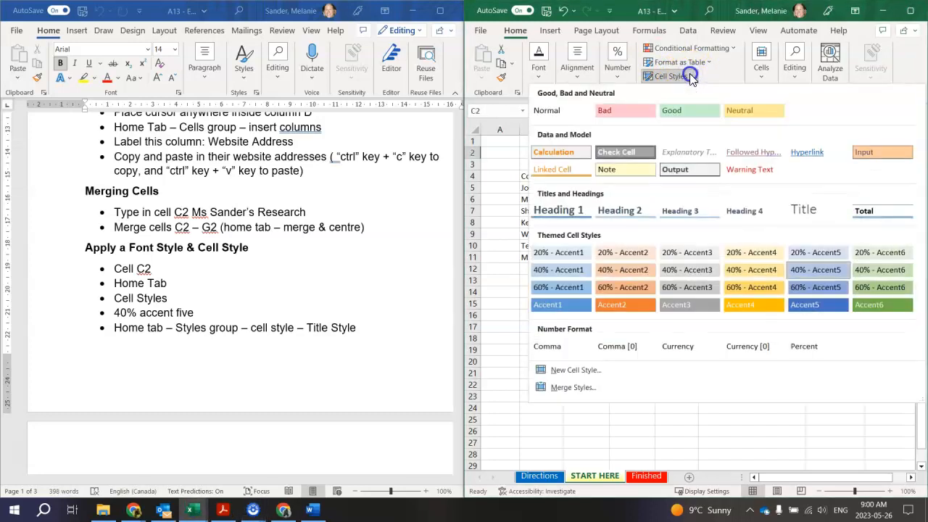
left_click(806, 209)
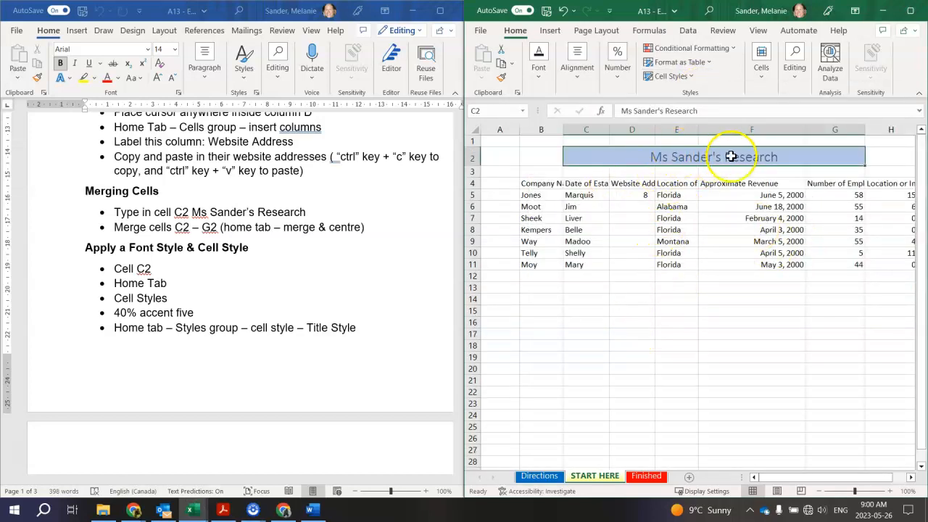
Format the Number of Employees values in G5 to G11 to show two decimal places.
scroll(335, 319, "down", 2)
scroll(335, 319, "down", 5)
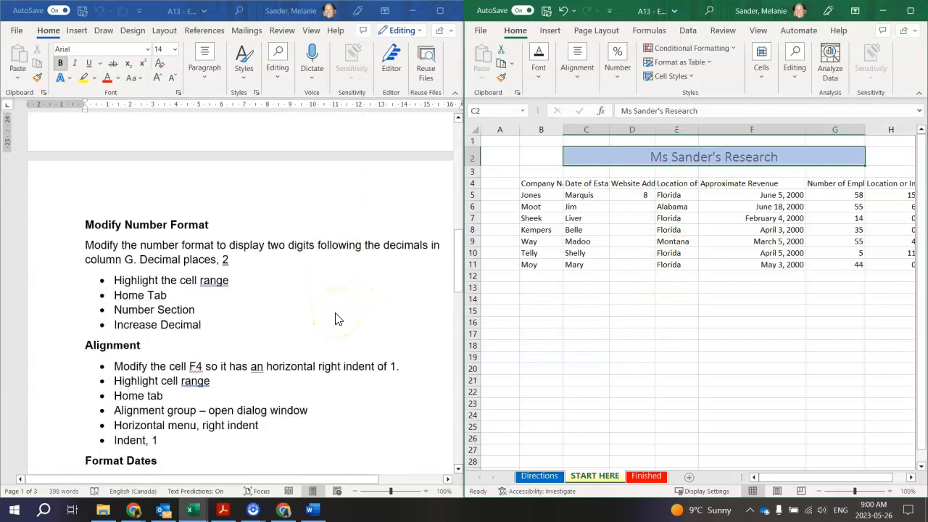
scroll(239, 254, "down", 1)
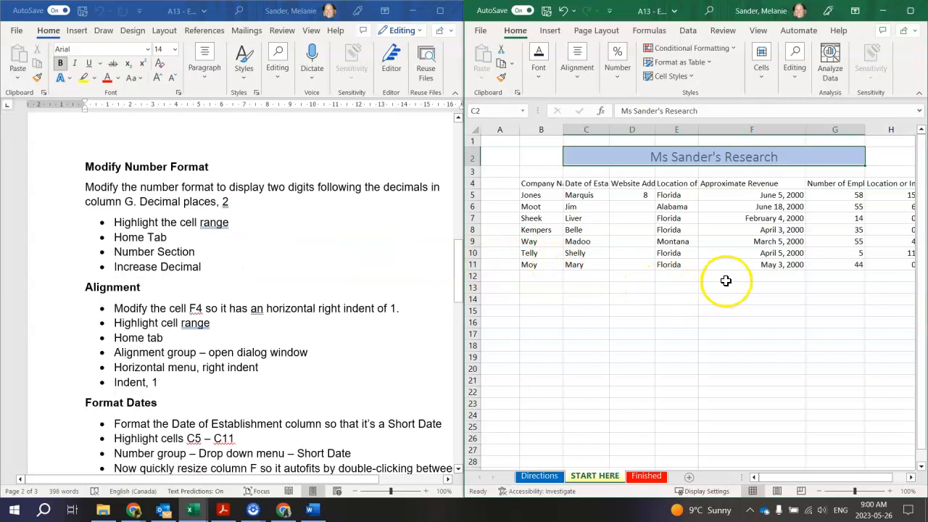
left_click_drag(836, 196, 841, 259)
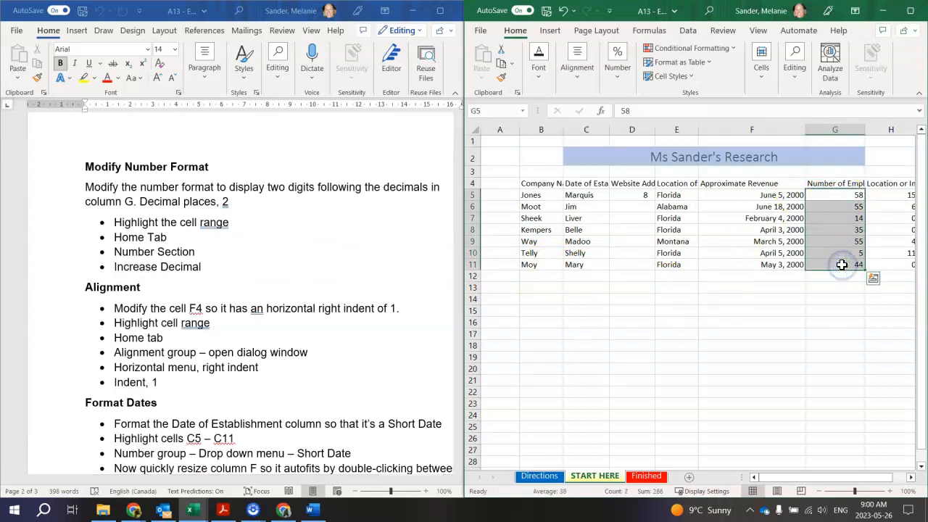
left_click(616, 76)
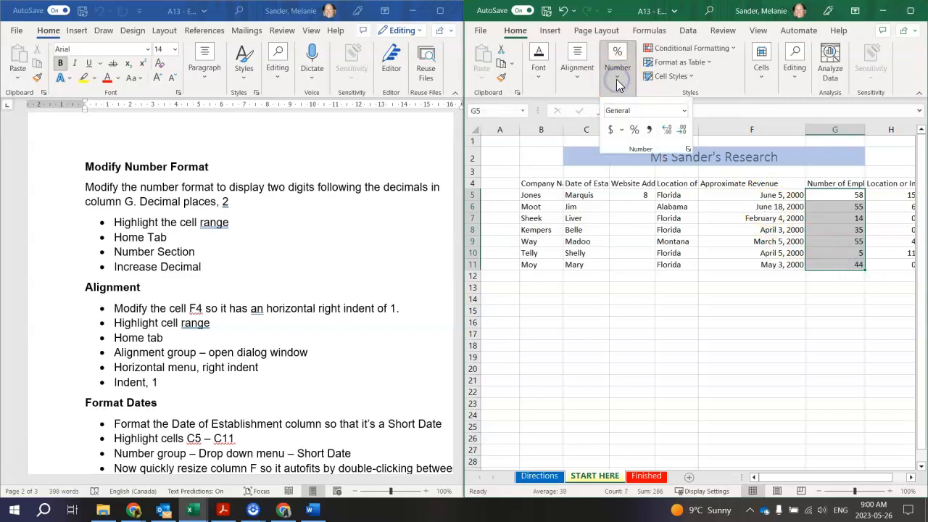
left_click(667, 134)
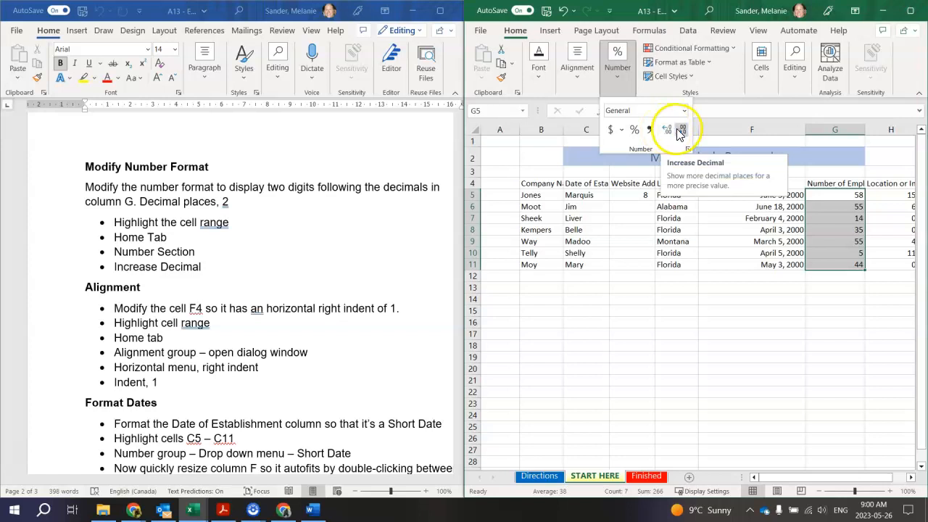
left_click(670, 138)
left_click(667, 133)
left_click(667, 133)
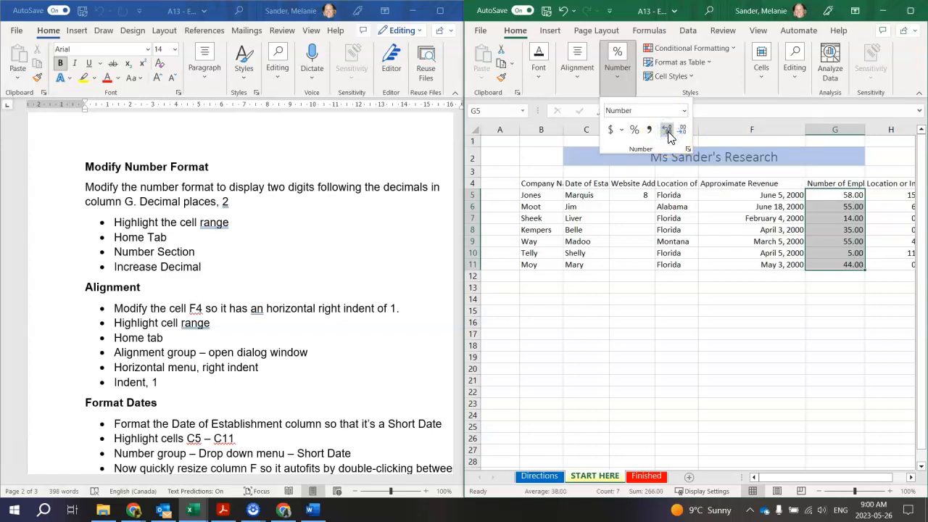
Align the Approximate Revenue heading in cell F4 horizontally to Right (Indent) with an indent of 1.
scroll(321, 297, "down", 3)
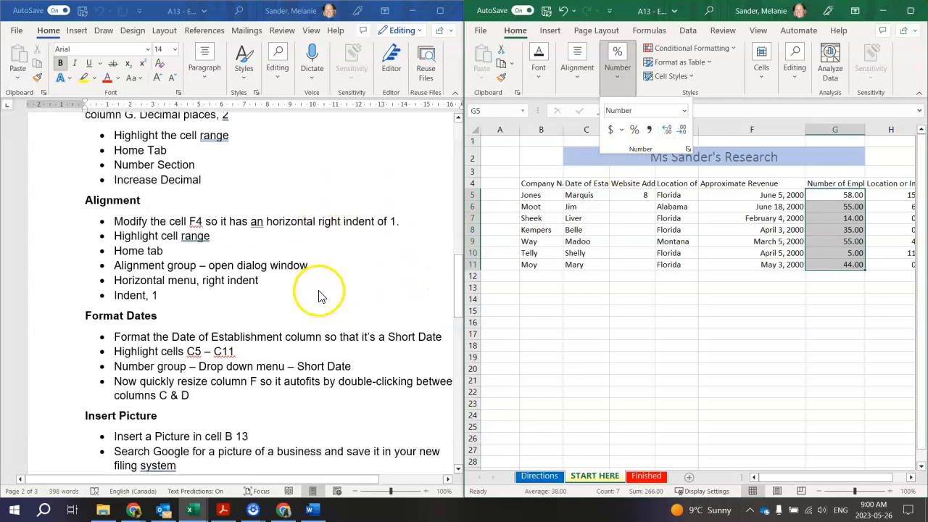
left_click(747, 183)
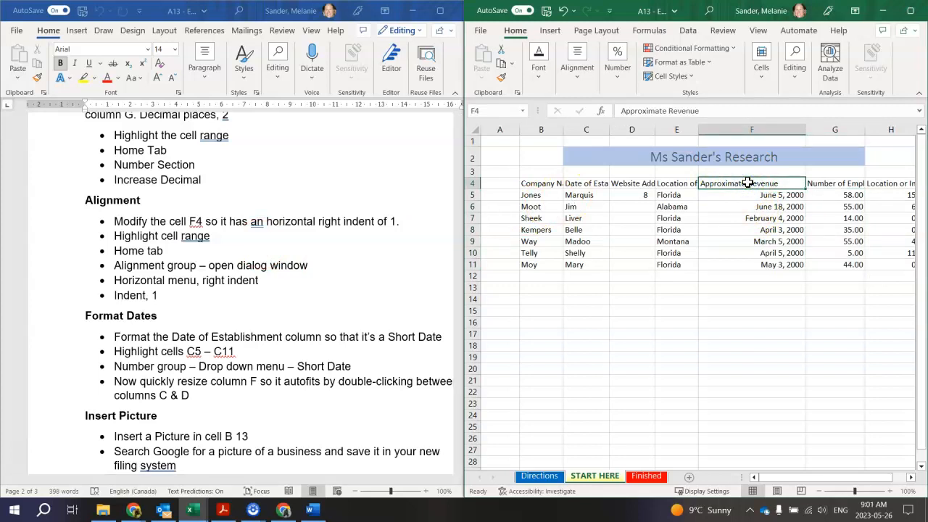
left_click(747, 182)
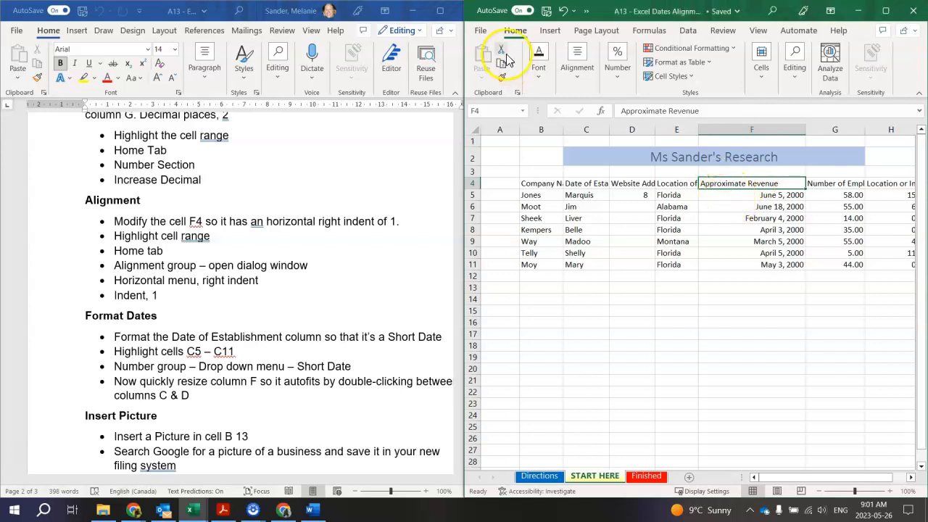
left_click(578, 79)
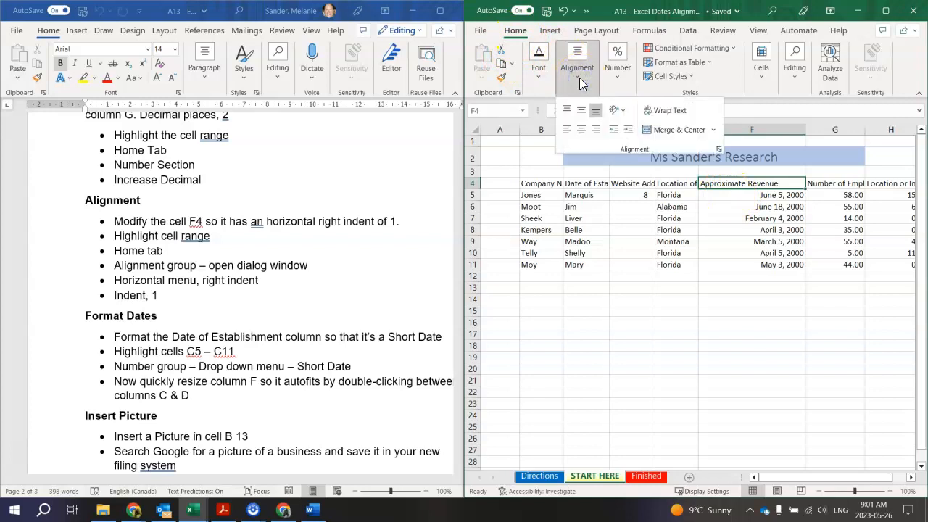
left_click(719, 152)
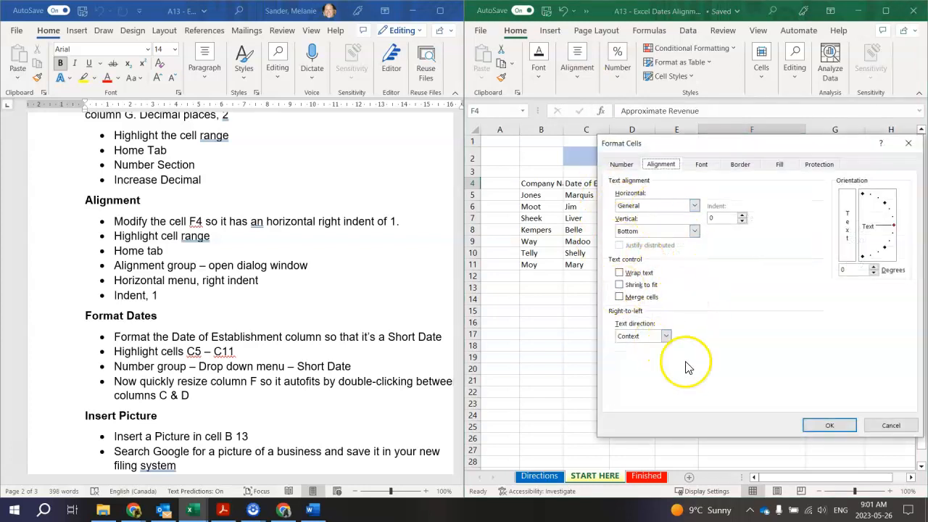
left_click(694, 205)
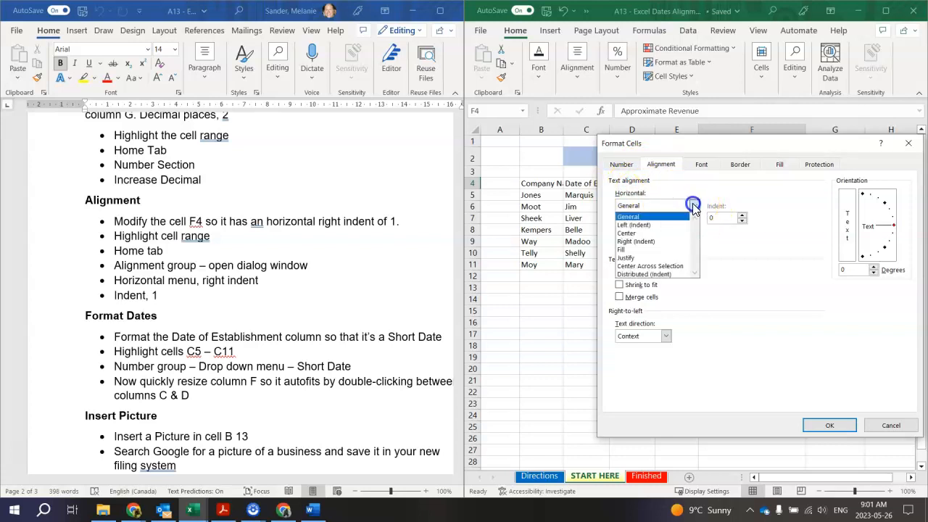
left_click(672, 245)
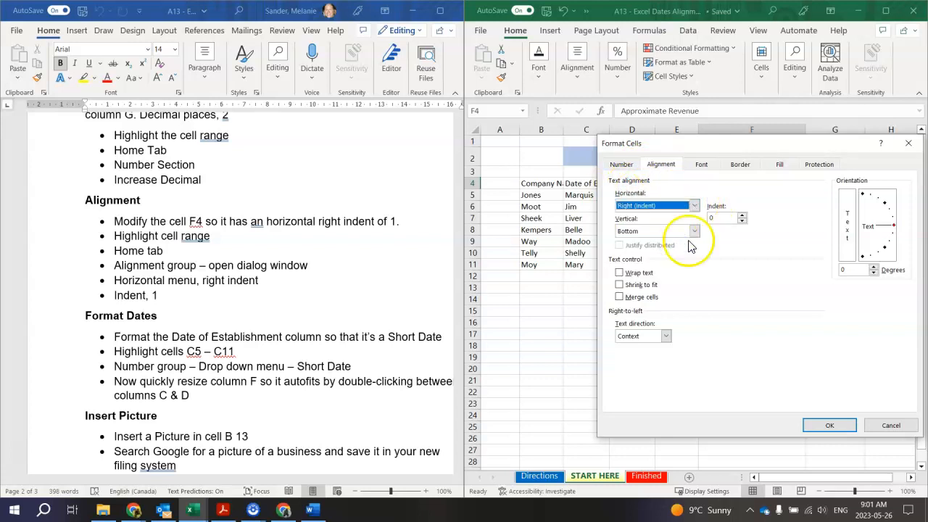
left_click(742, 216)
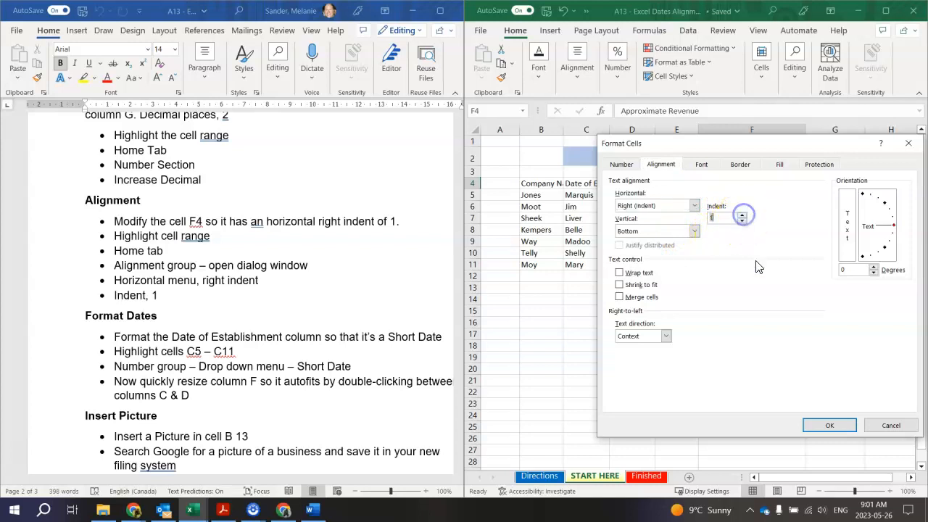
left_click(827, 426)
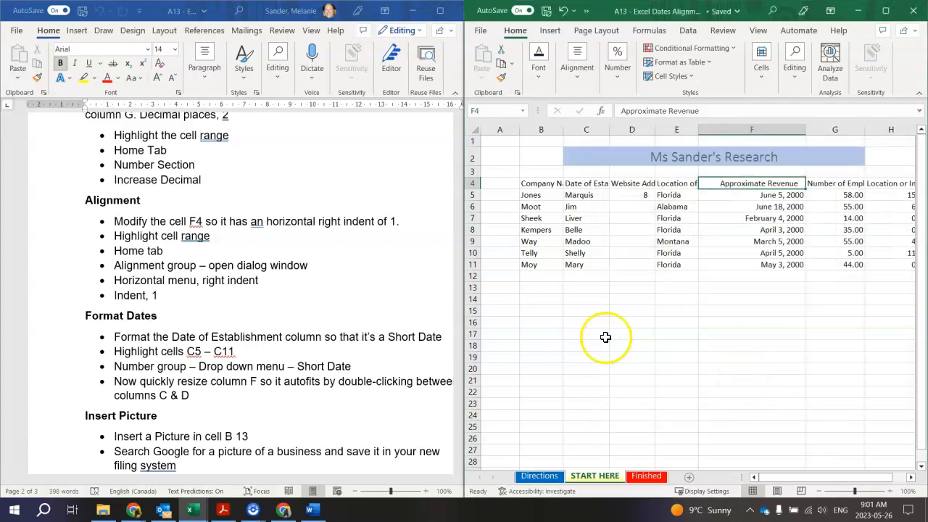
Read the Format Dates instructions and compare the START HERE data with the Finished sheet.
scroll(294, 313, "down", 3)
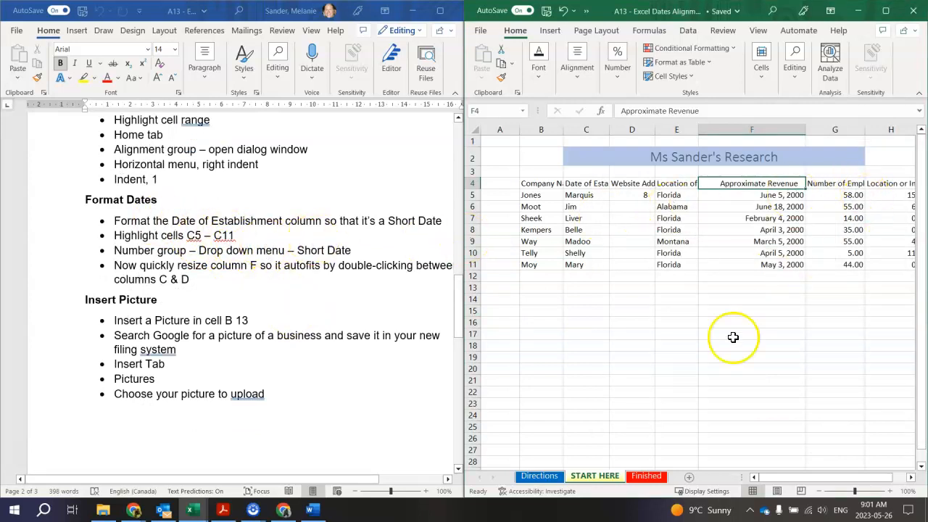
left_click_drag(768, 476, 808, 475)
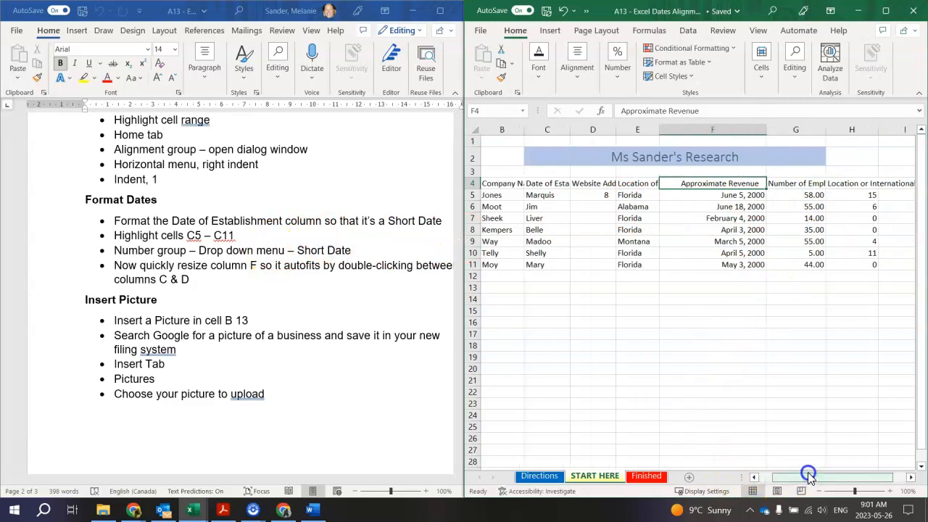
left_click(732, 195)
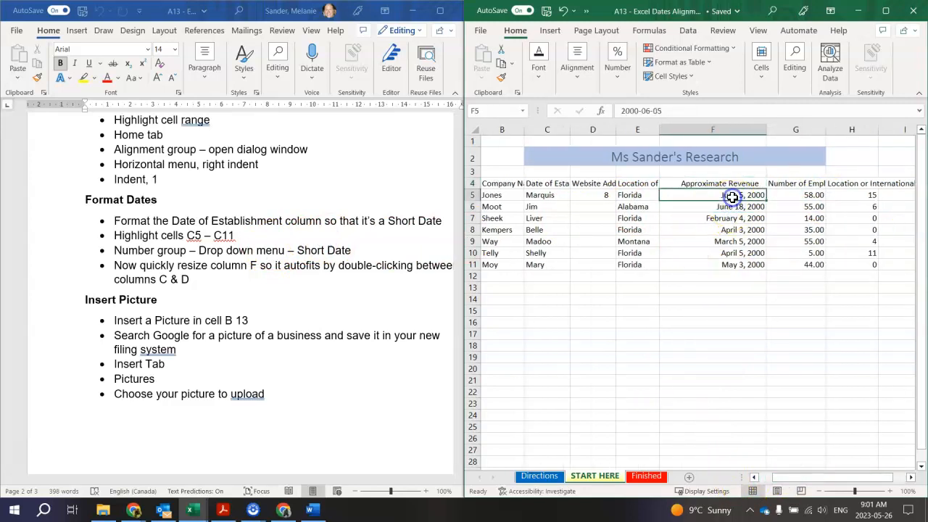
left_click_drag(813, 479, 776, 476)
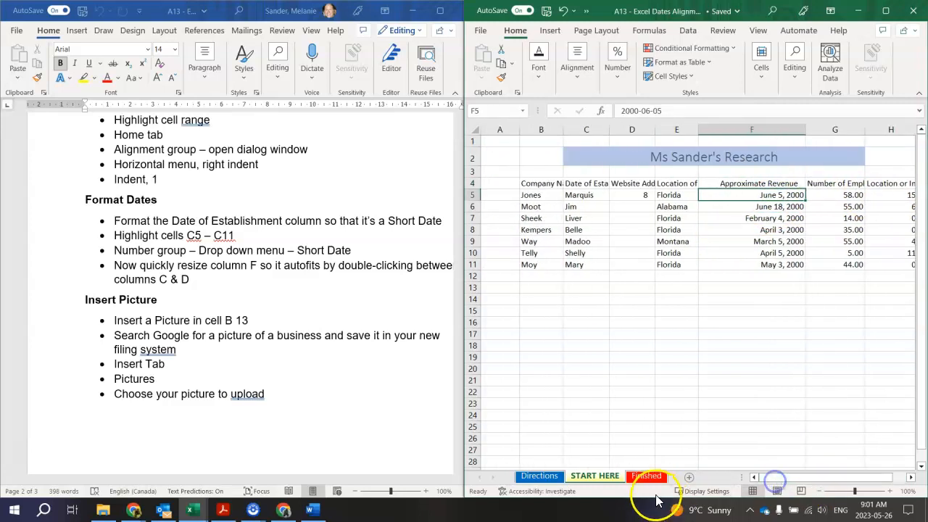
left_click(640, 477)
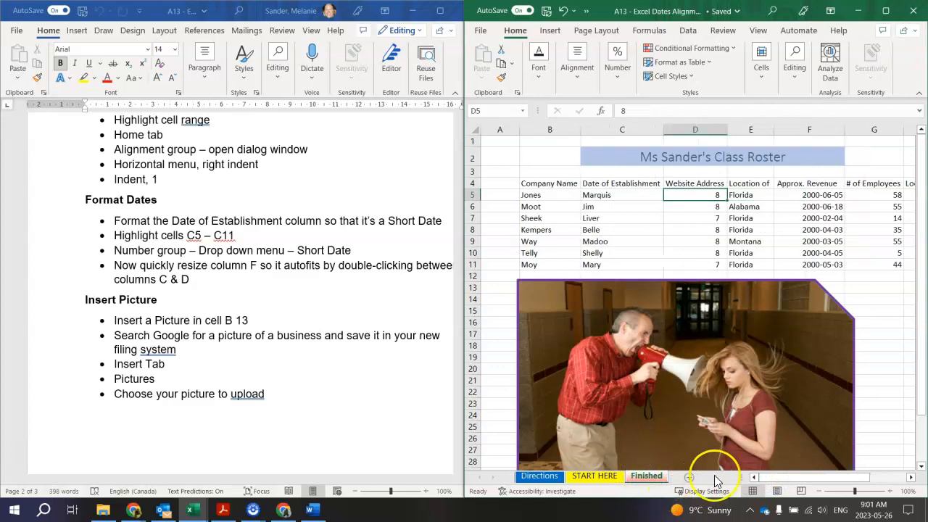
left_click(596, 478)
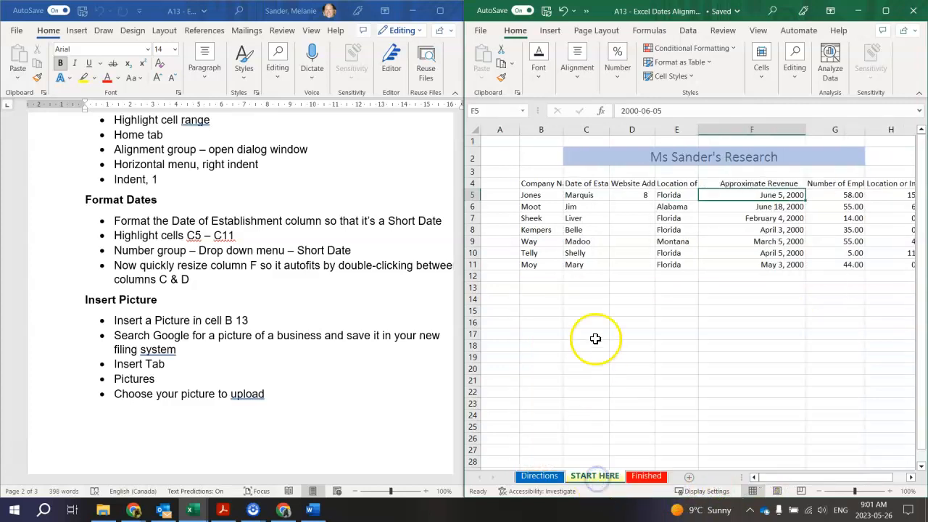
Clear the existing entry from cell C5 in the Date of Establishment column.
left_click(587, 184)
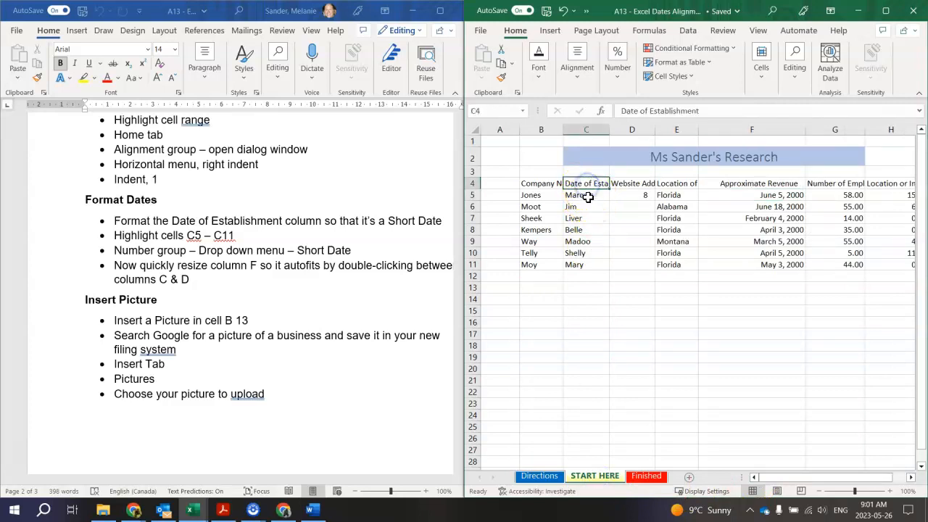
left_click_drag(588, 195, 592, 269)
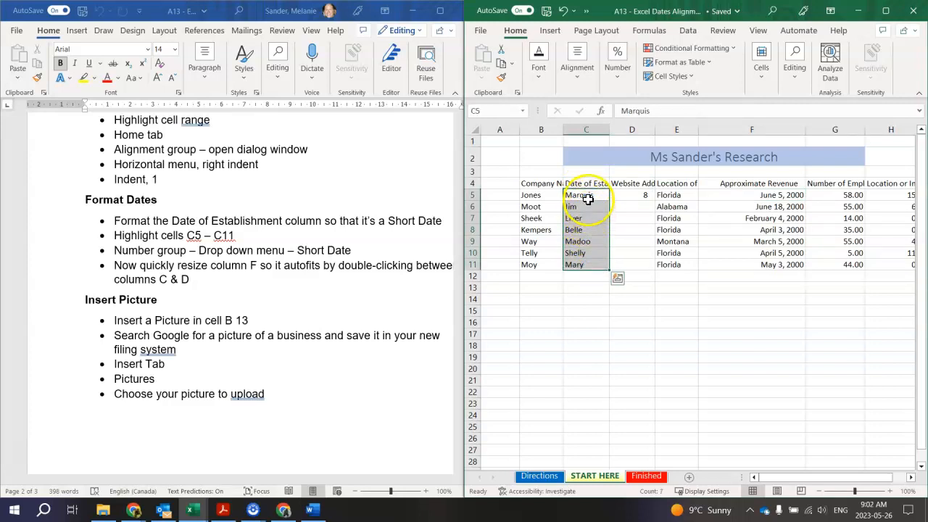
left_click(588, 195)
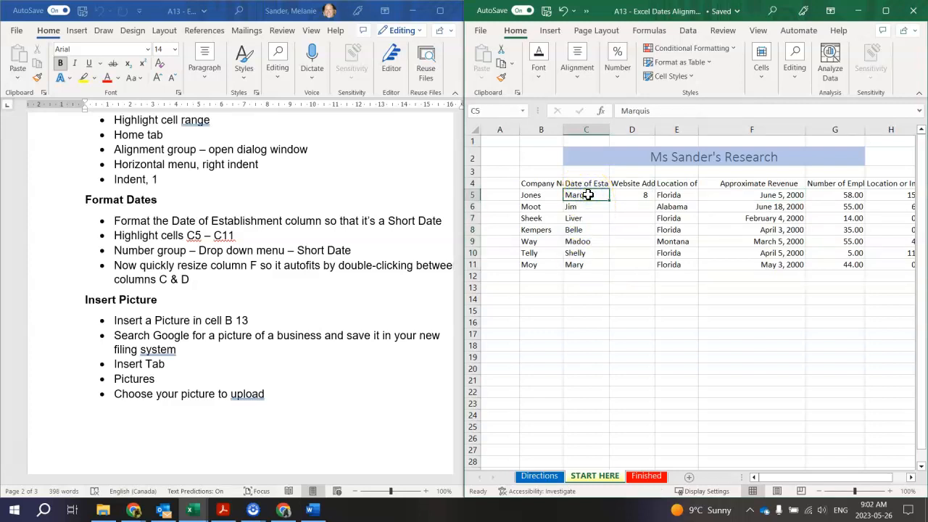
type("May")
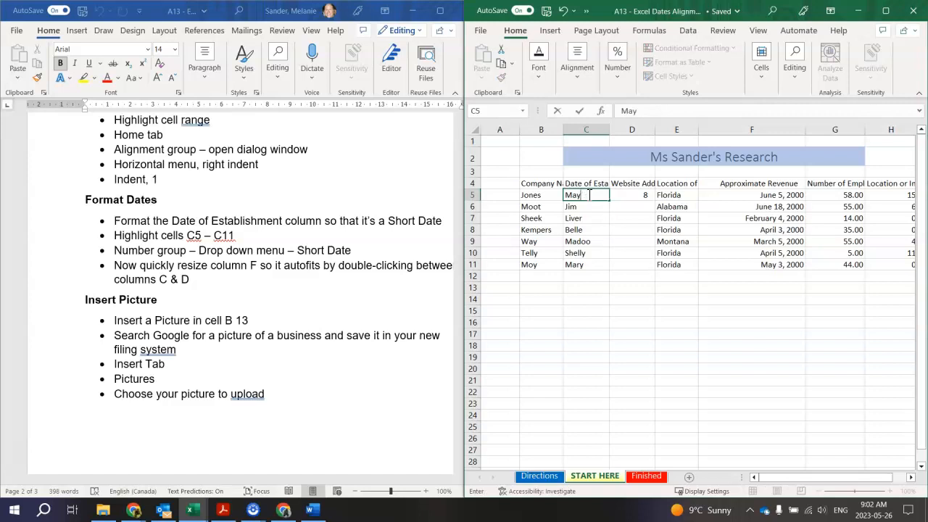
left_click(579, 197)
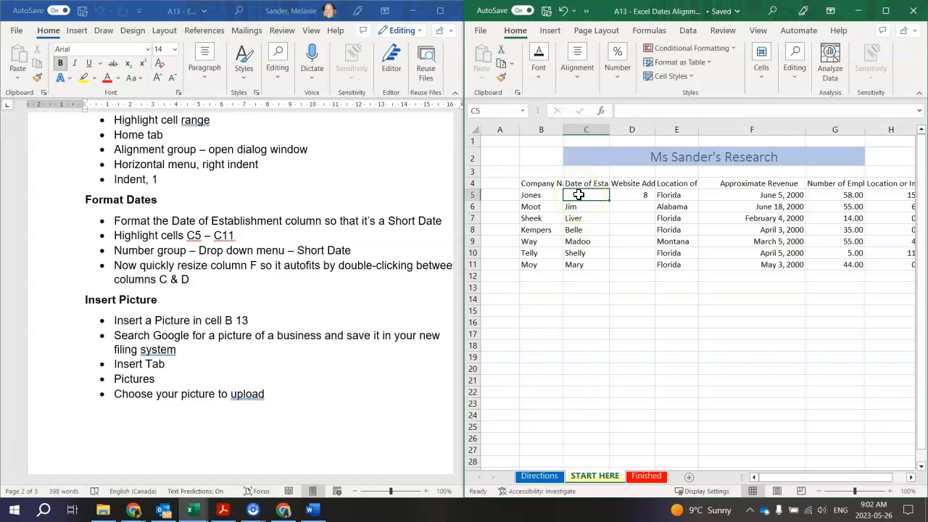
Format the Date of Establishment cells C5 to C11 as dates of type 14-3-12, with the English (Canada) locale.
left_click_drag(579, 197, 580, 264)
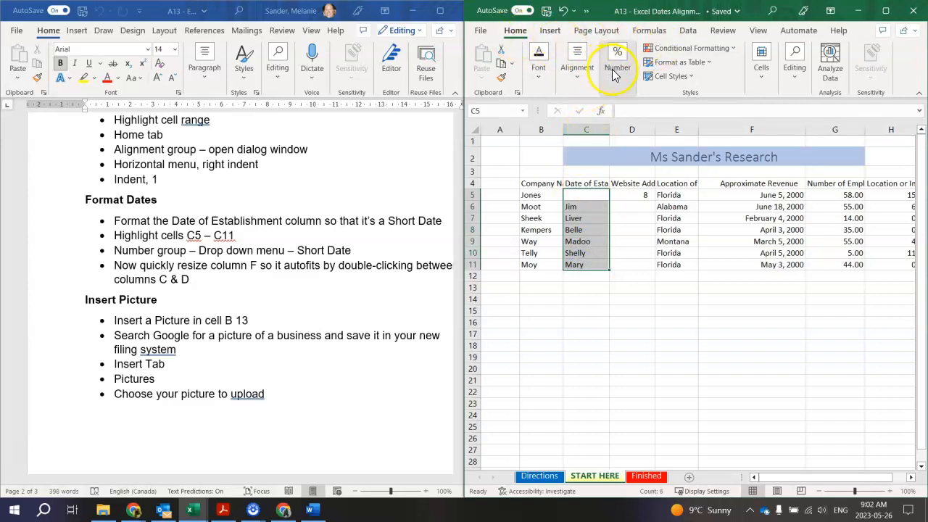
left_click(615, 77)
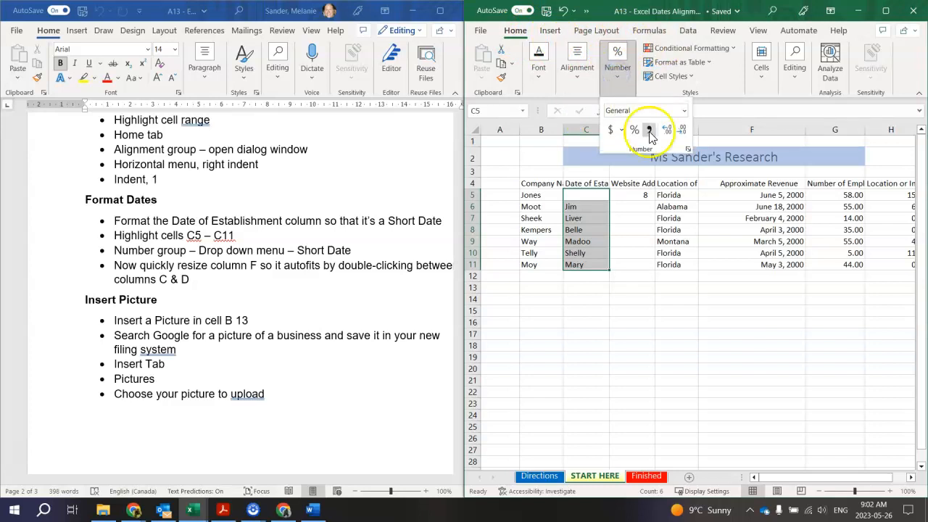
left_click(687, 148)
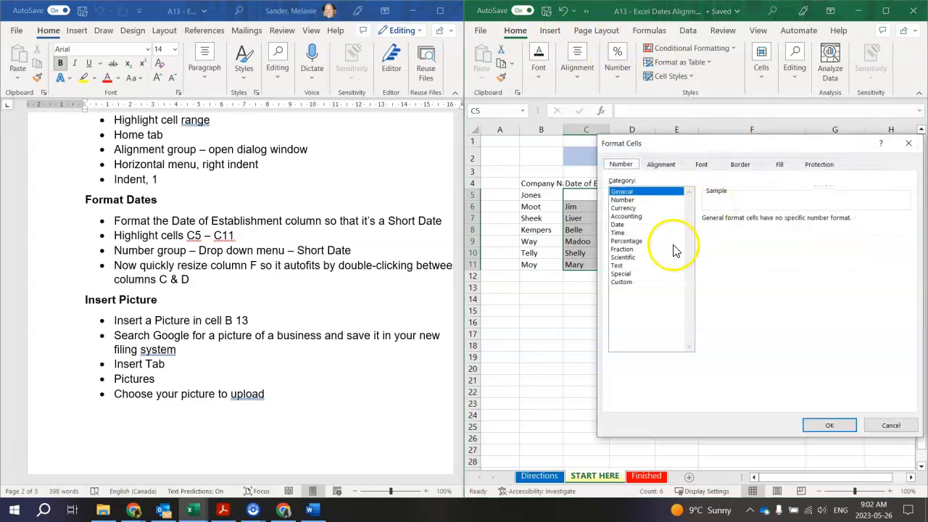
left_click(617, 224)
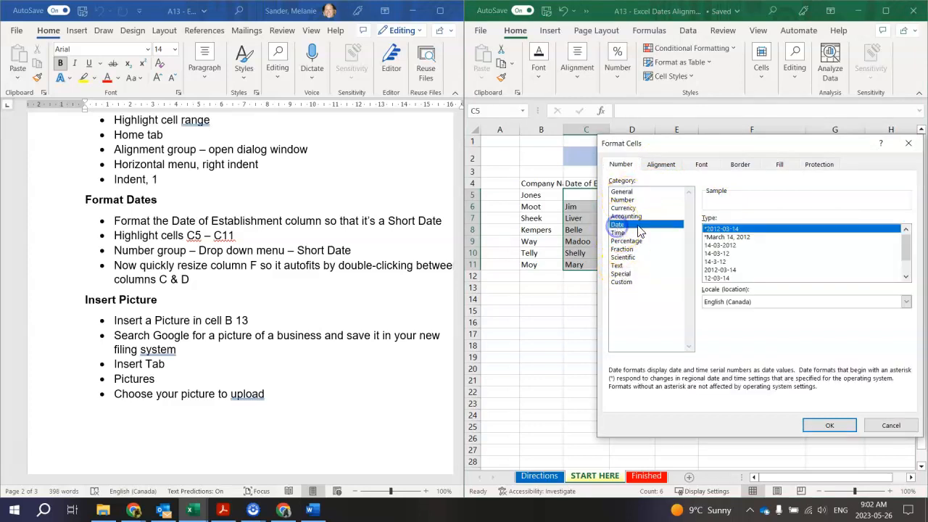
left_click(728, 238)
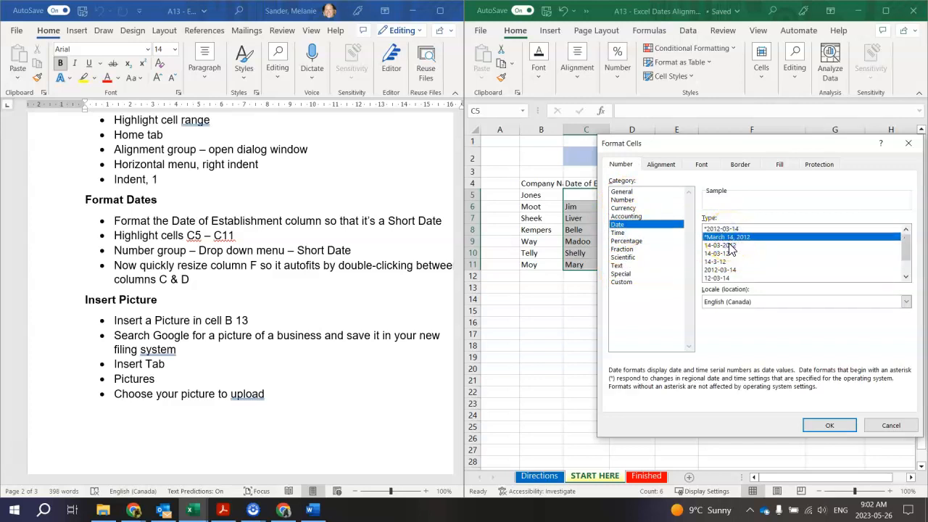
scroll(724, 264, "down", 1)
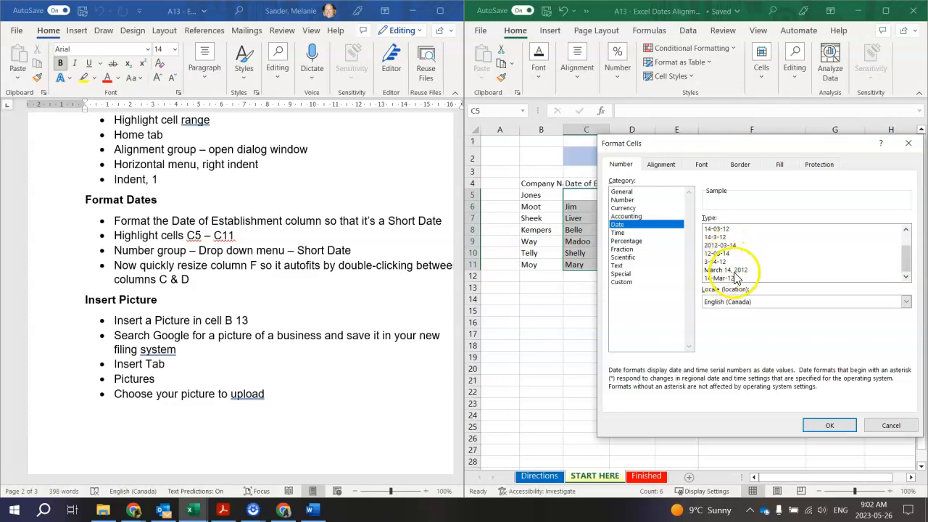
left_click(727, 278)
left_click(726, 270)
left_click(726, 261)
left_click(725, 254)
scroll(725, 249, "up", 1)
left_click(727, 253)
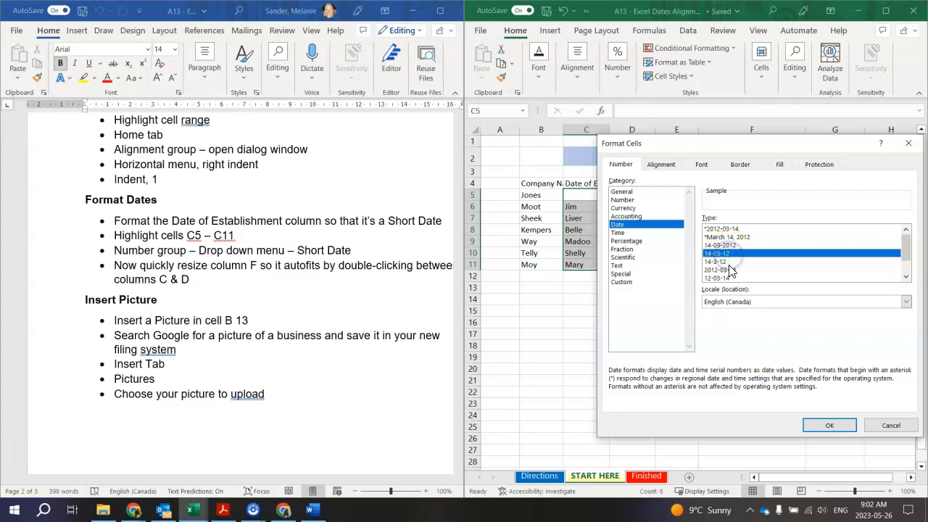
left_click(729, 263)
left_click(829, 428)
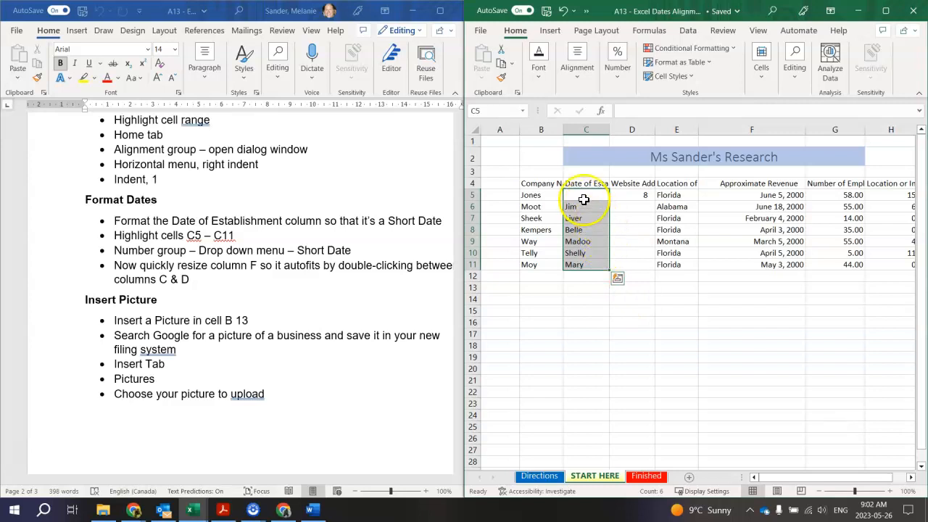
Enter May 28 2023 in cell C5 as the first company's date of establishment.
left_click(584, 197)
type("May 28 2023")
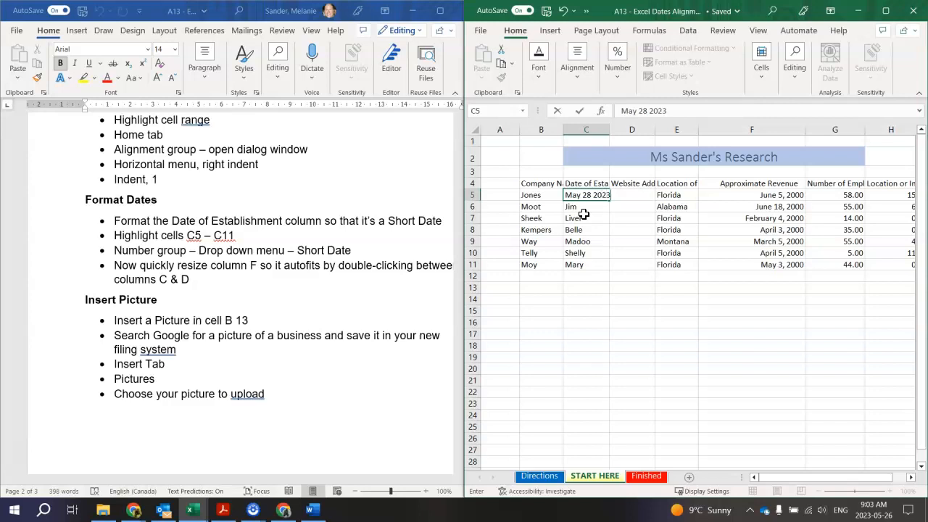
key("Return")
Change the date format of cell C5 to the 14-03-12 type.
left_click(586, 194)
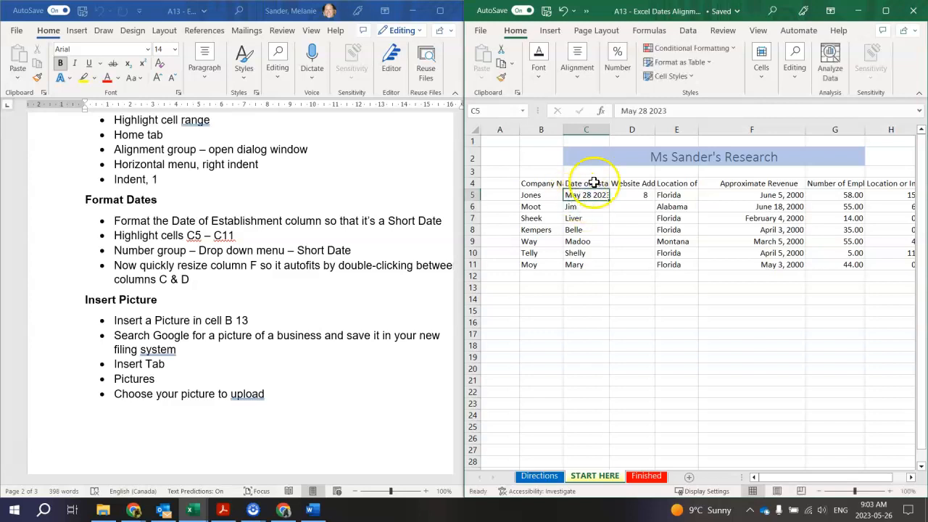
left_click(618, 78)
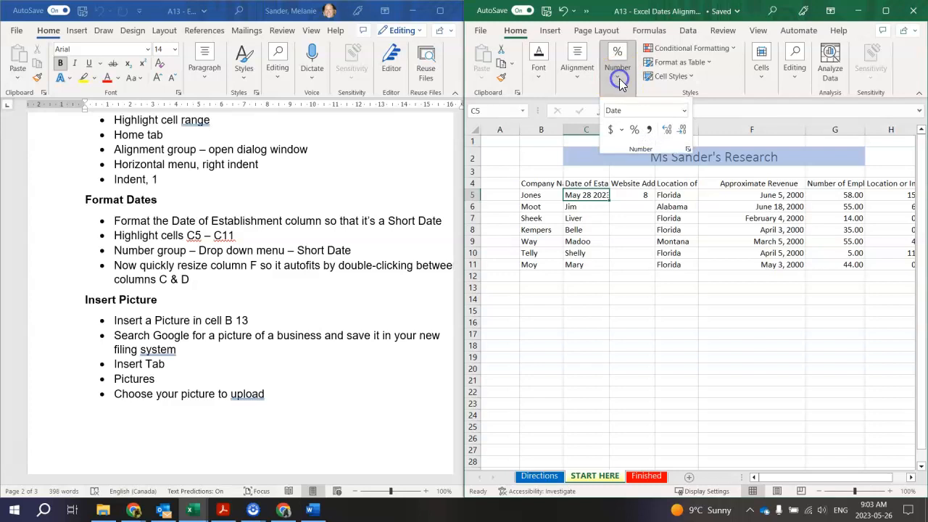
left_click(687, 149)
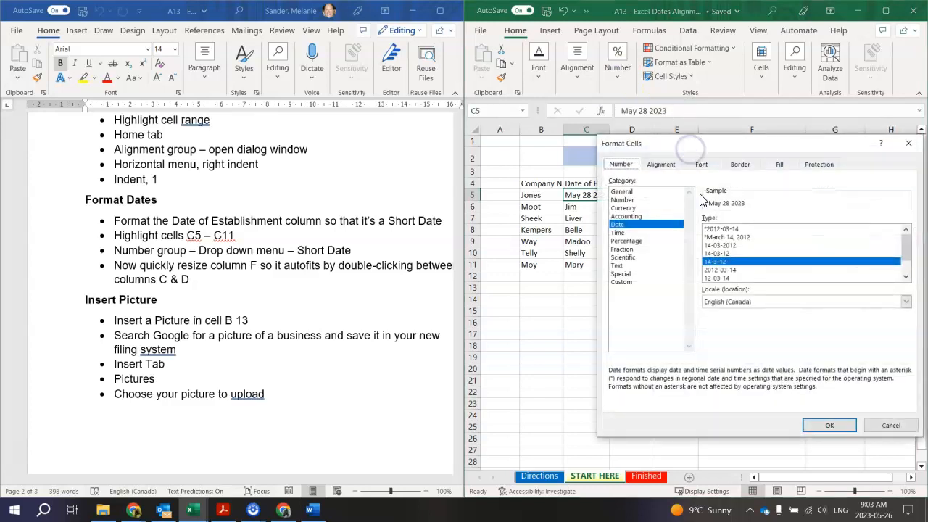
left_click(732, 253)
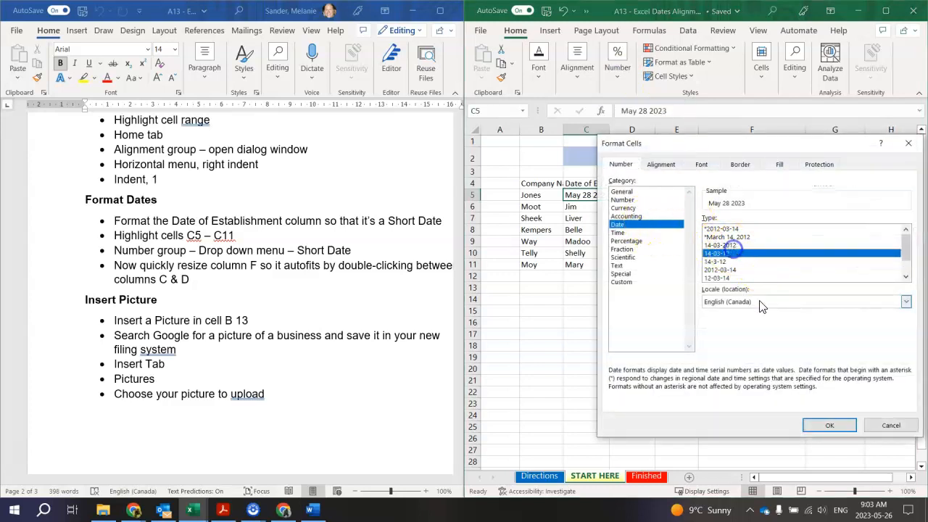
left_click(840, 426)
Autofit column F to the width of its contents.
left_click(587, 217)
left_click_drag(590, 195, 590, 190)
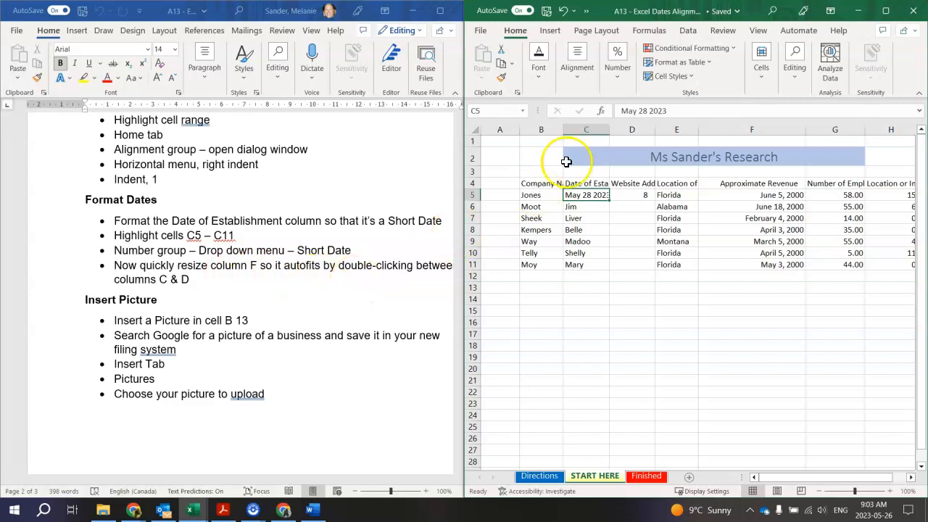
double_click(806, 129)
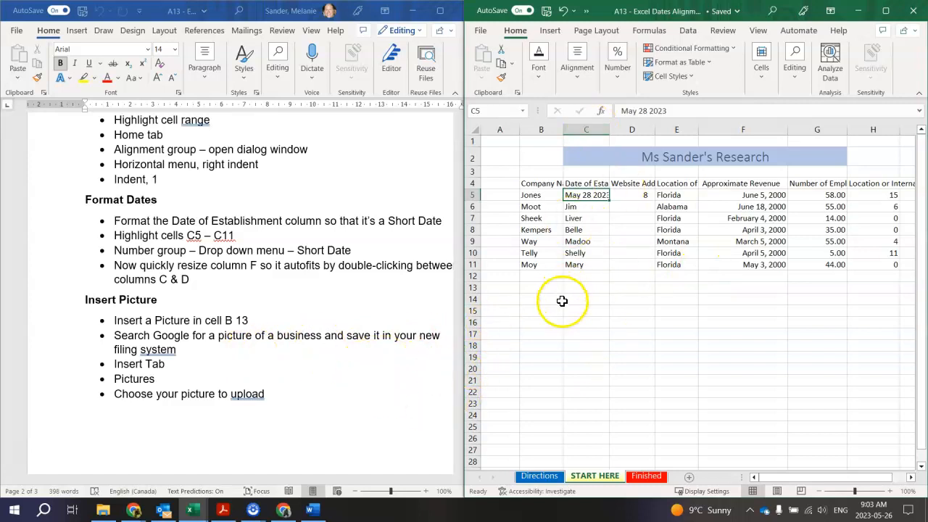
Insert the stock image of seed-covered balls on a dark background at cell B13.
left_click(538, 290)
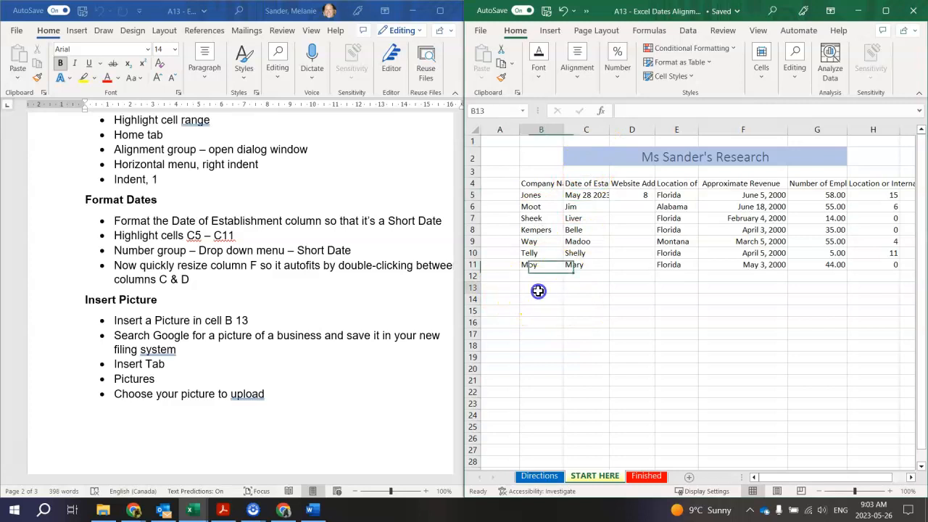
left_click(549, 29)
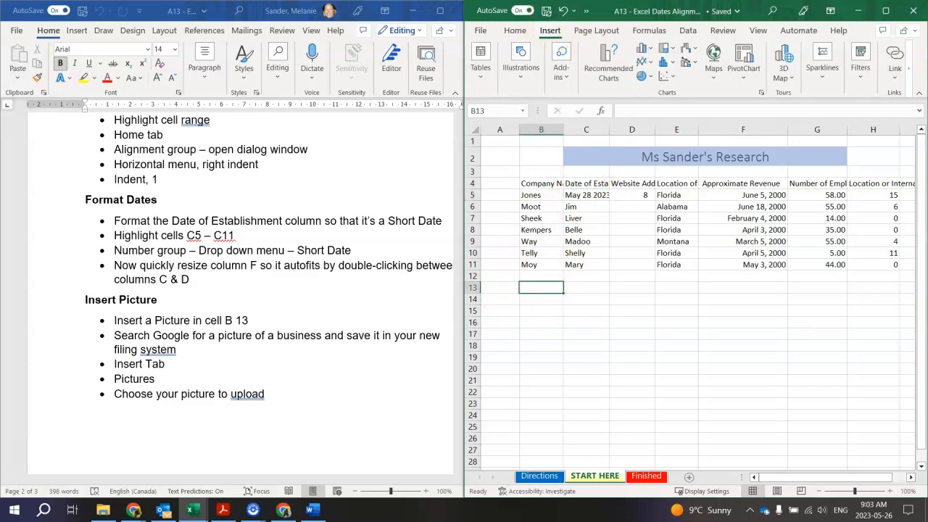
left_click(886, 10)
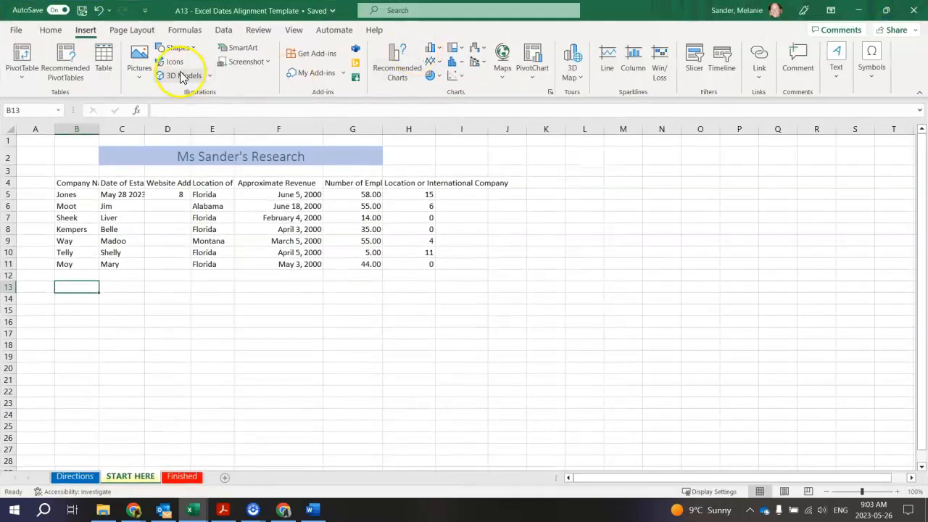
left_click(135, 79)
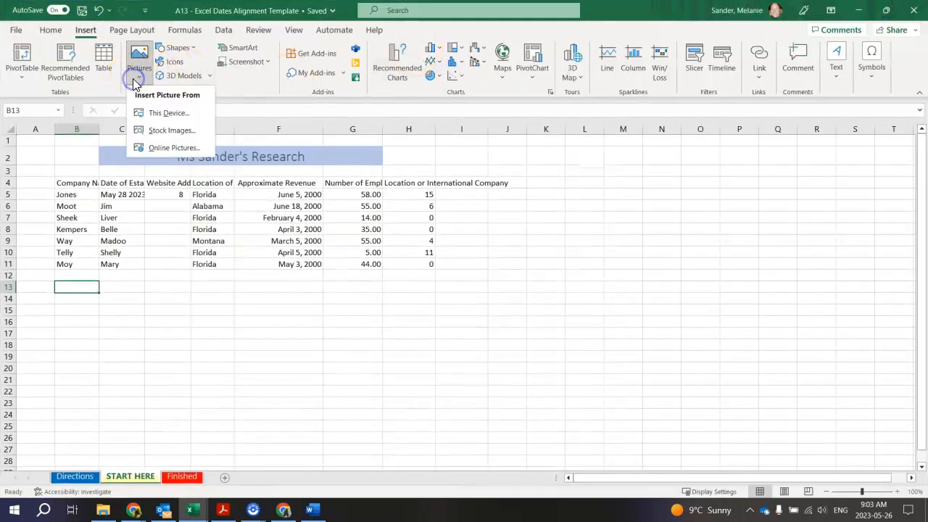
left_click(159, 131)
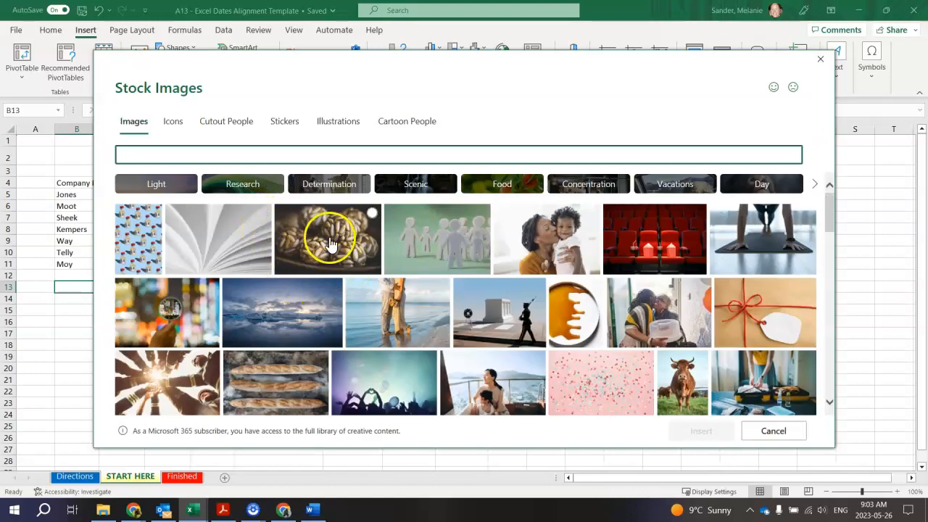
double_click(328, 242)
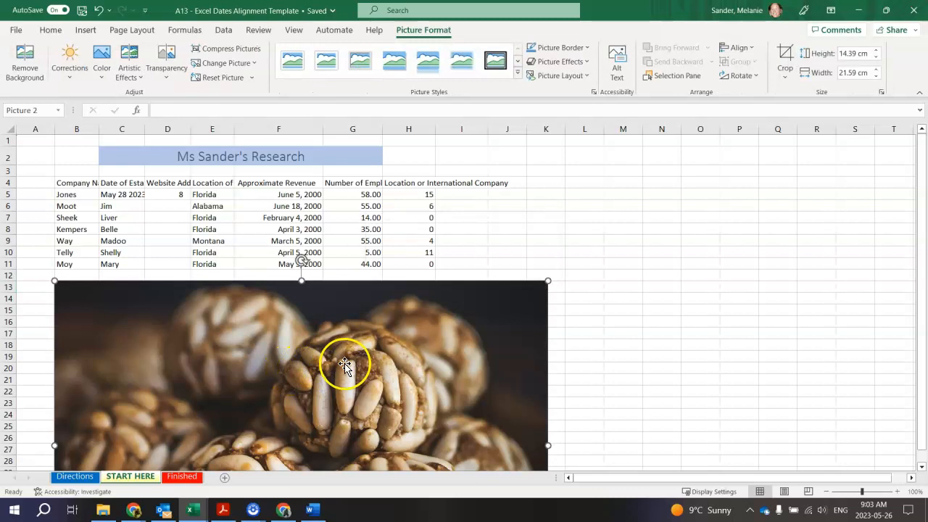
Shrink the inserted picture proportionally to about 8.2 cm high and 12.3 cm wide, and return the workbook to the side-by-side view.
scroll(383, 392, "down", 3)
scroll(383, 392, "down", 2)
left_click_drag(546, 435, 330, 292)
scroll(302, 292, "up", 3)
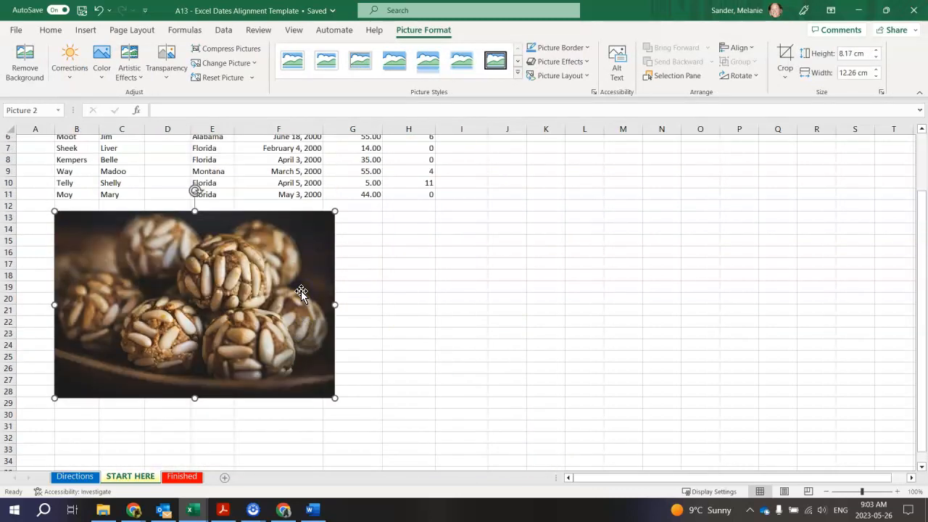
key("super+Right")
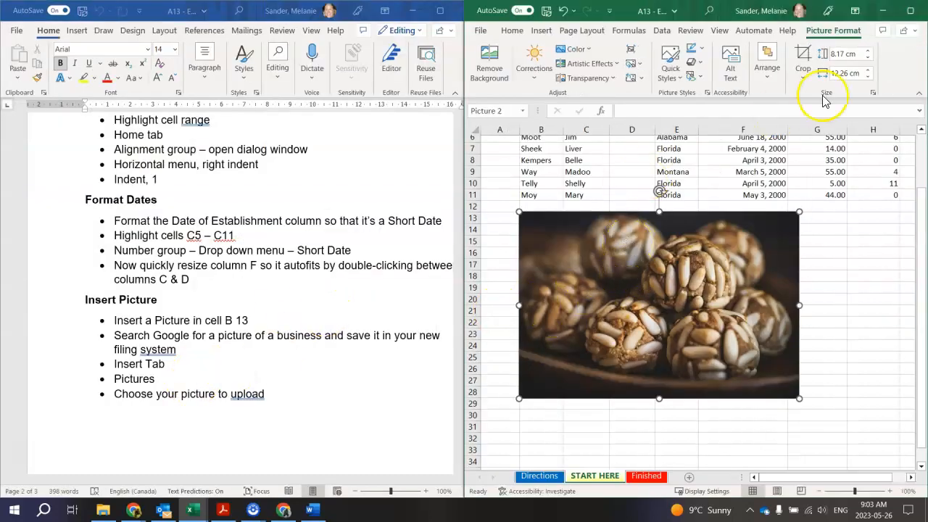
Crop the picture to the Rectangle: Diagonal Corners Snipped shape.
left_click(376, 34)
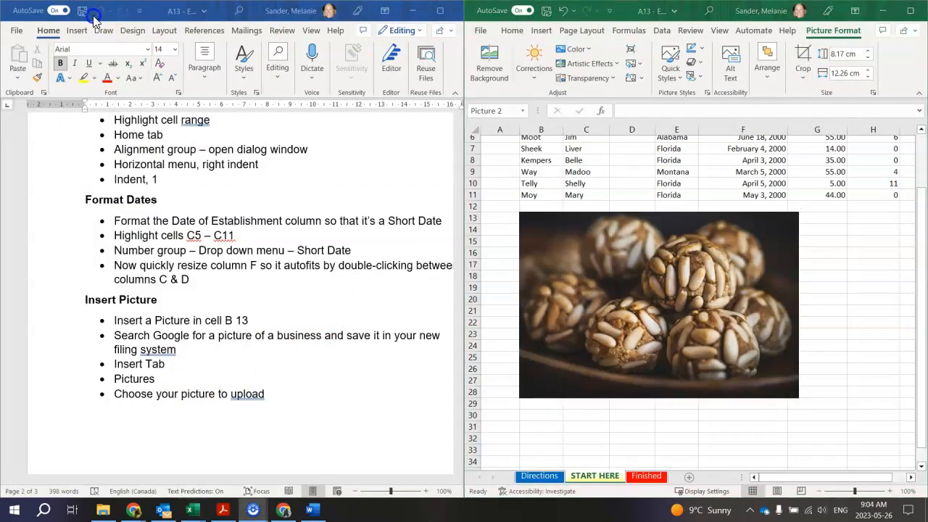
left_click(839, 32)
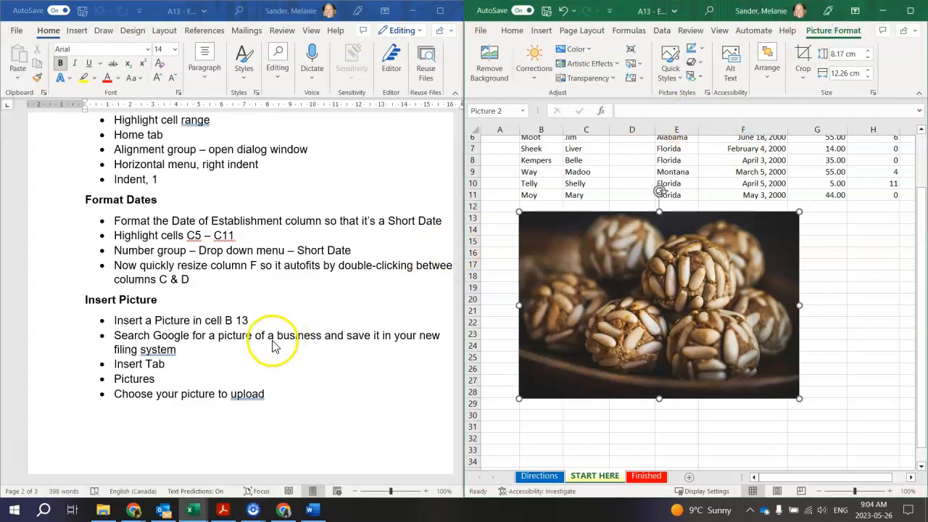
scroll(273, 348, "down", 10)
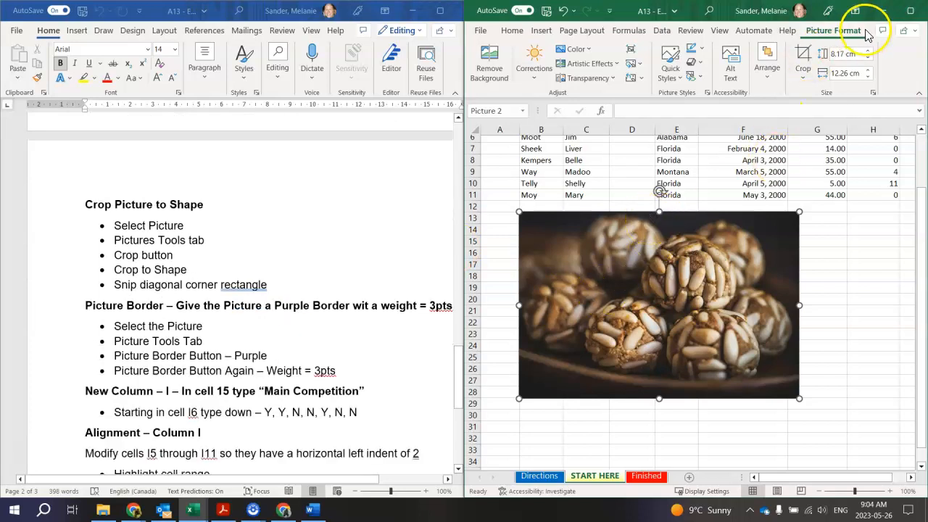
left_click(803, 75)
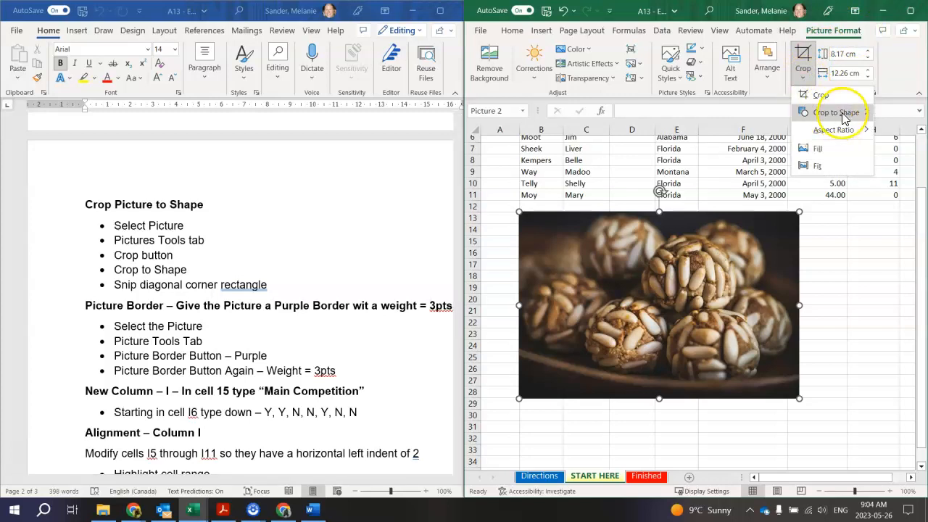
mouse_move(847, 114)
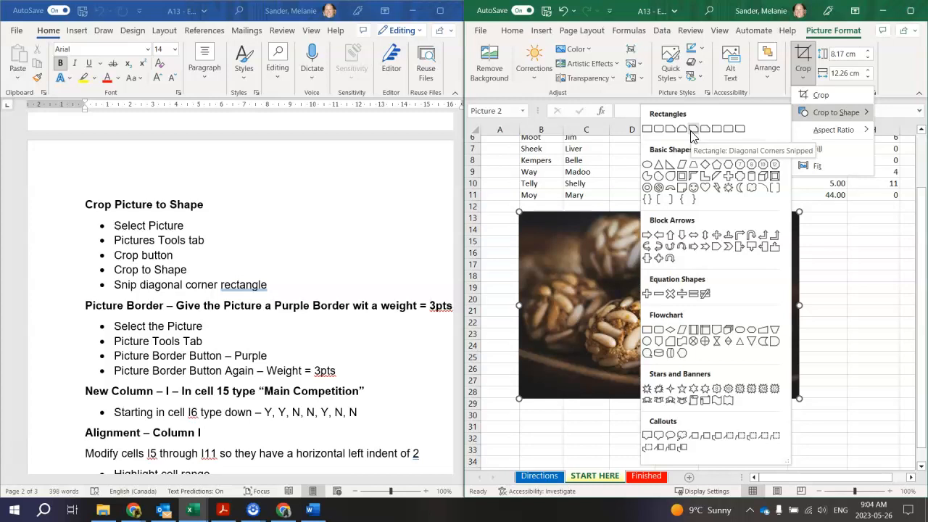
left_click(692, 129)
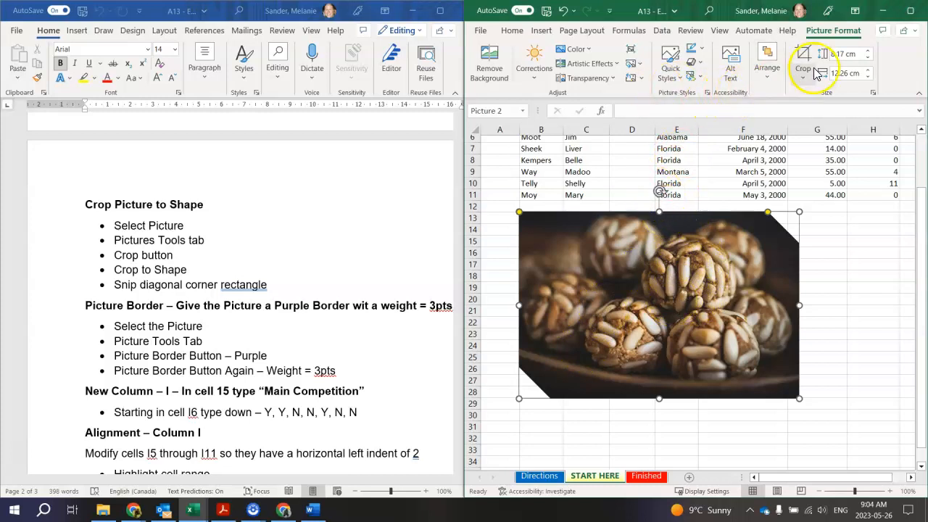
Give the picture a purple border with a weight of 3 pt, and place the workbook beside the instructions again.
left_click(888, 10)
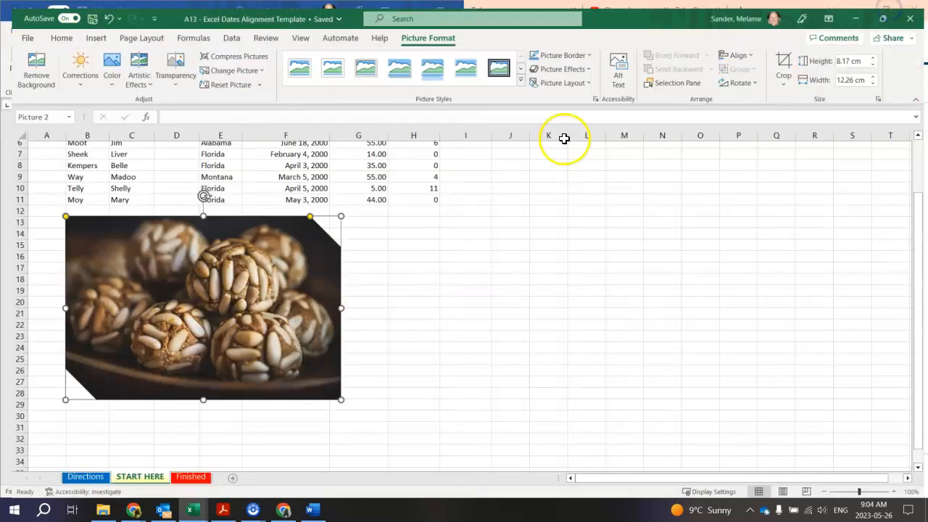
left_click(588, 48)
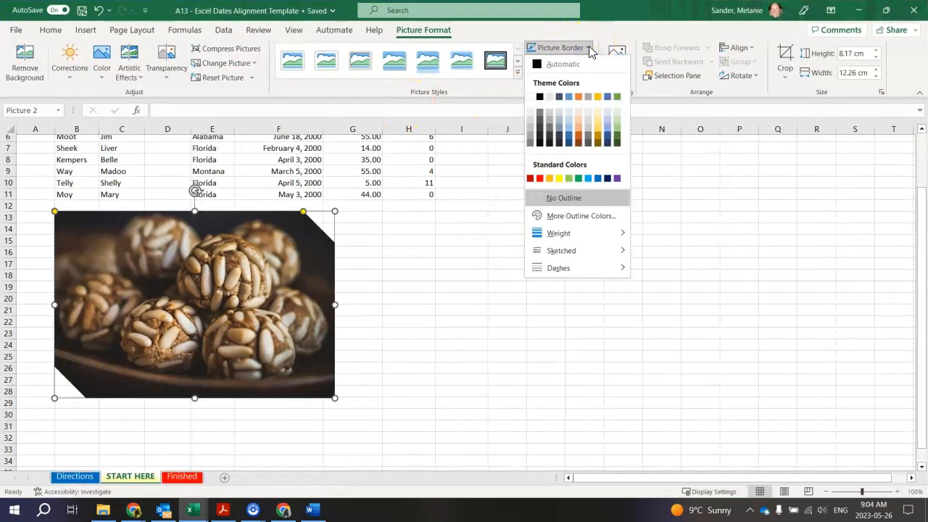
left_click(616, 178)
left_click(584, 47)
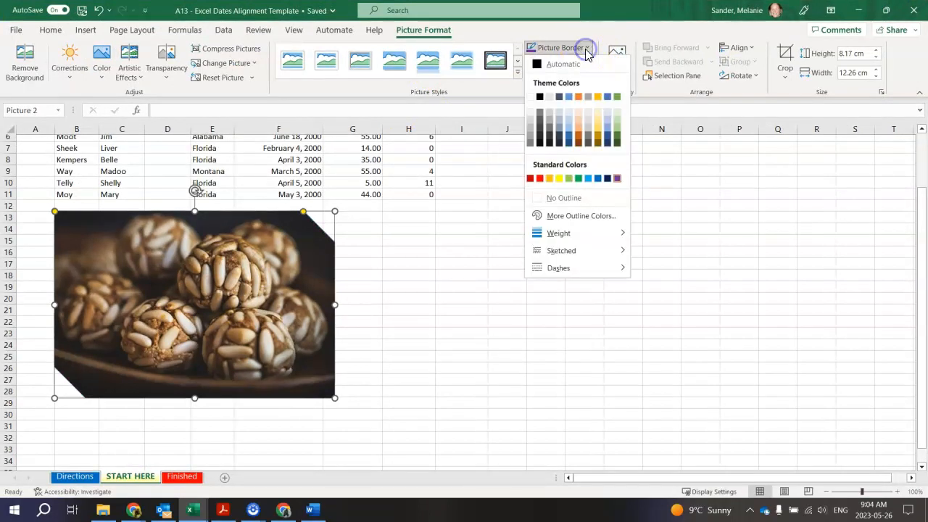
mouse_move(586, 236)
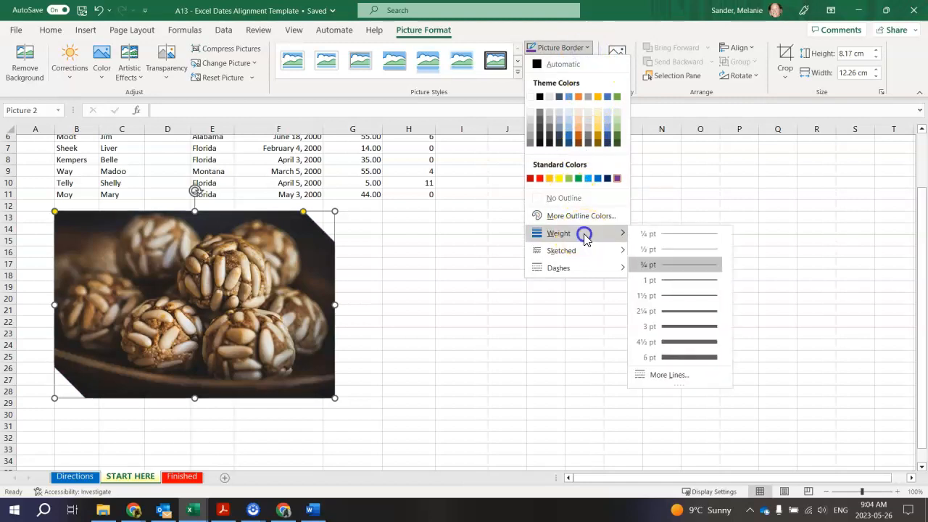
left_click(669, 327)
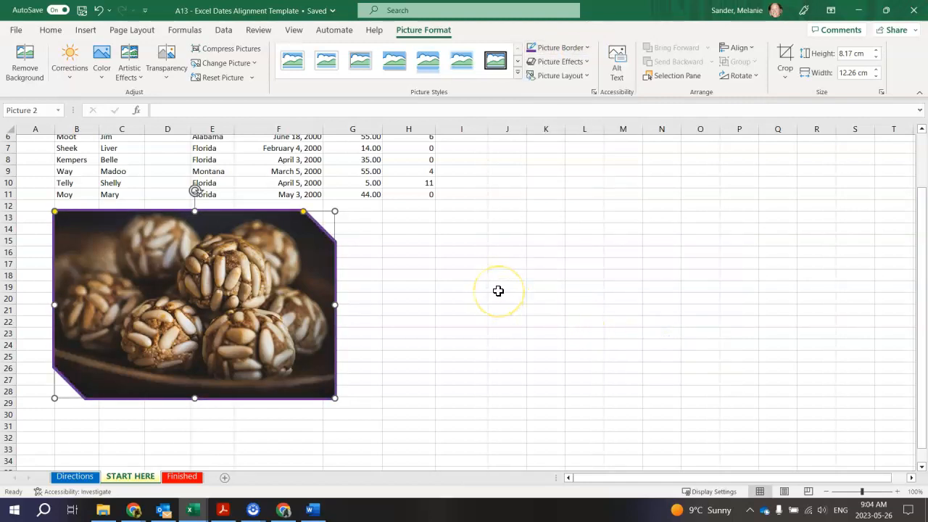
key("super+Right")
Read the instructions for the new Main Competition column and its alignment, and bring column I of the worksheet into view.
scroll(254, 379, "down", 1)
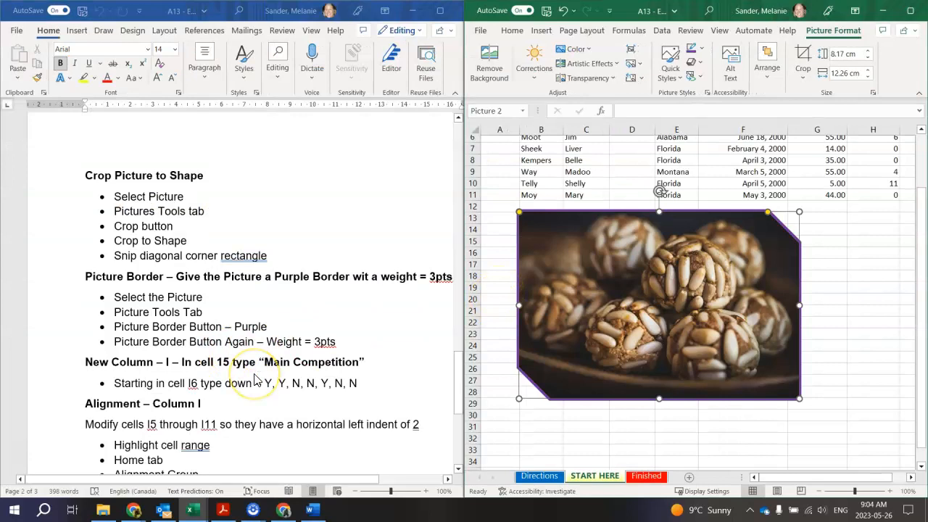
scroll(253, 379, "down", 1)
scroll(279, 379, "down", 1)
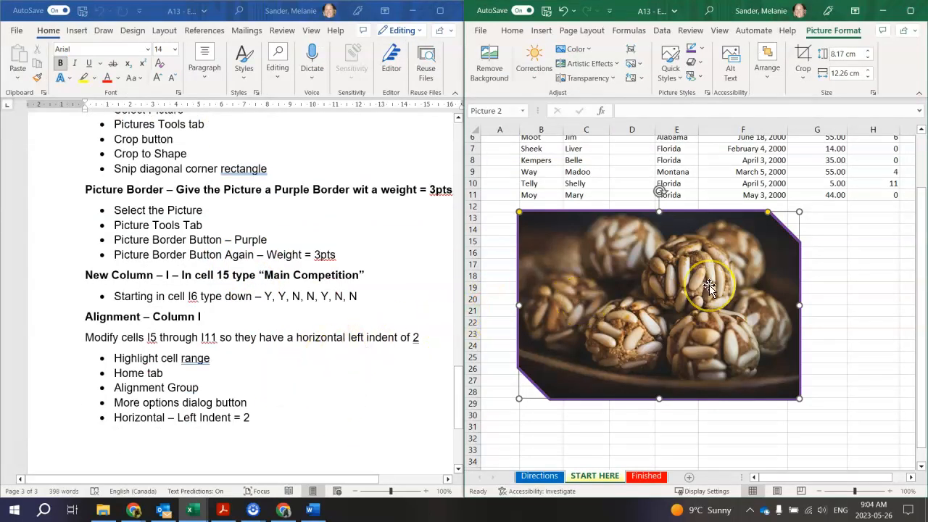
scroll(709, 287, "up", 2)
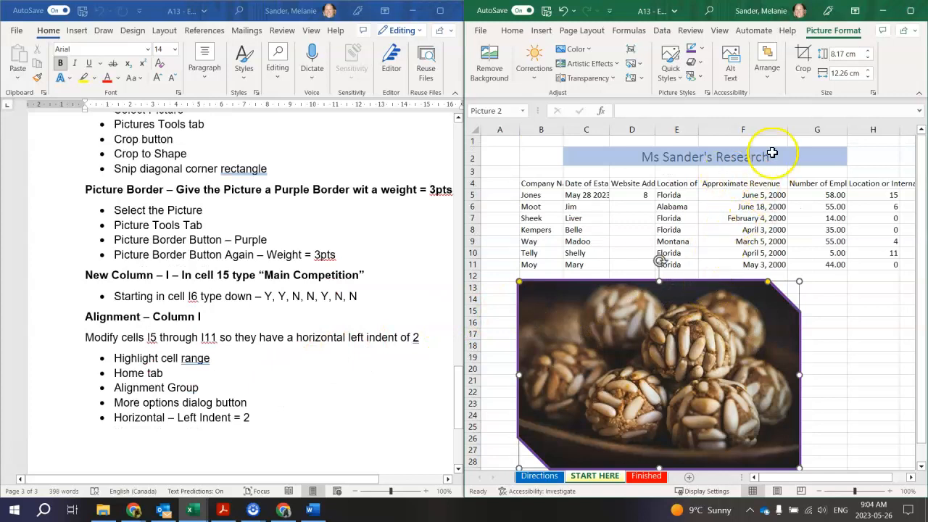
left_click_drag(801, 477, 824, 475)
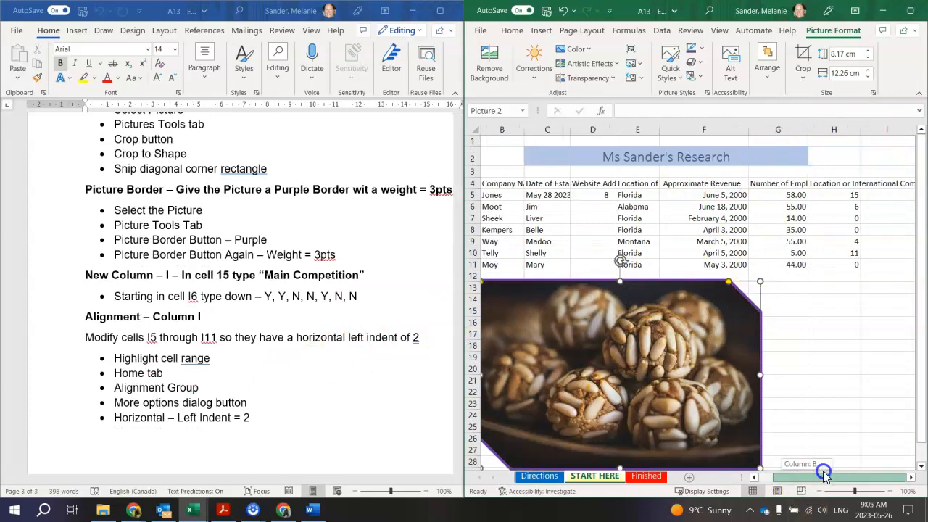